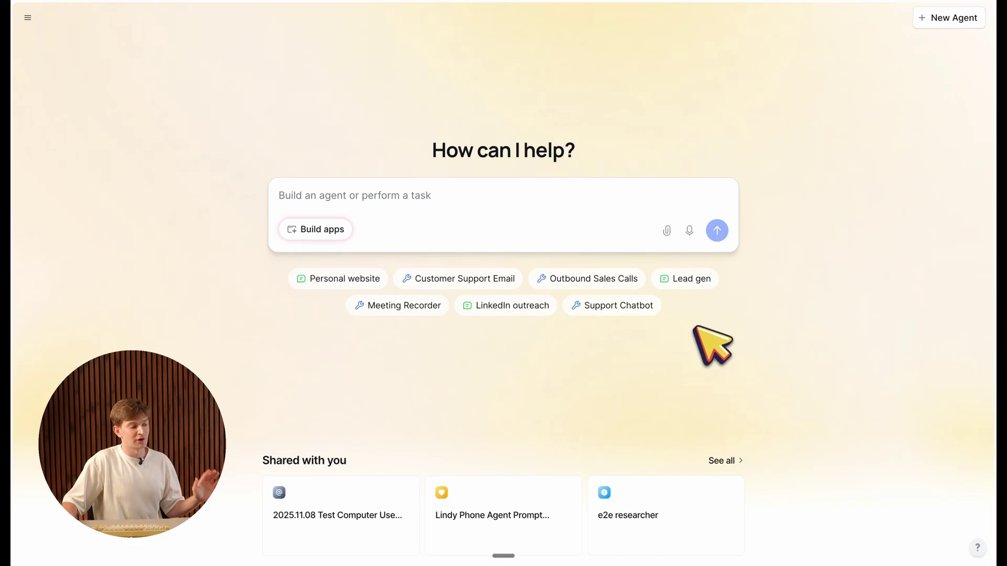
Request an email inbox manager that labels each received Gmail FYI, action required or waiting for, and moves spam, promotions and unneeded notifications to junk
click(689, 231)
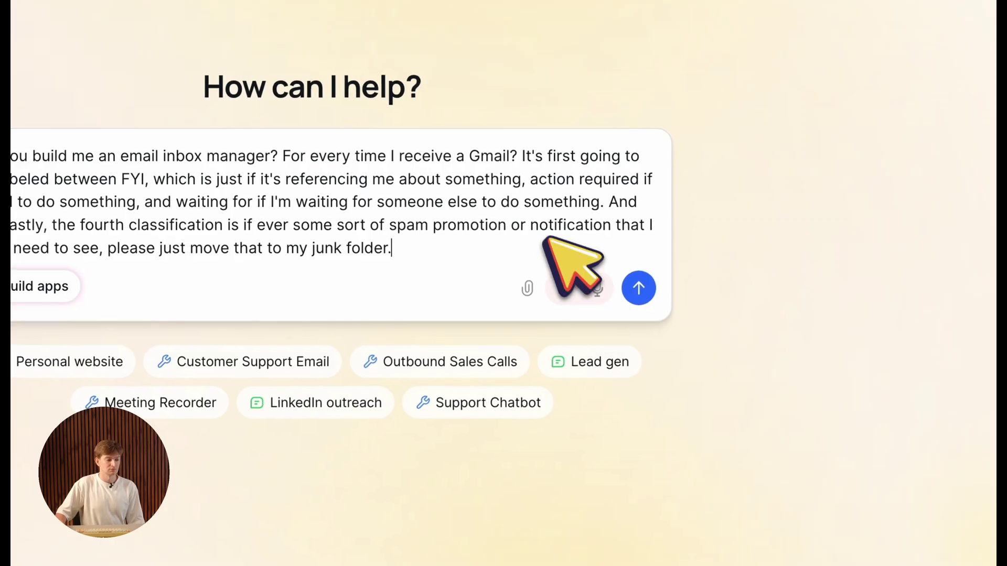
click(638, 286)
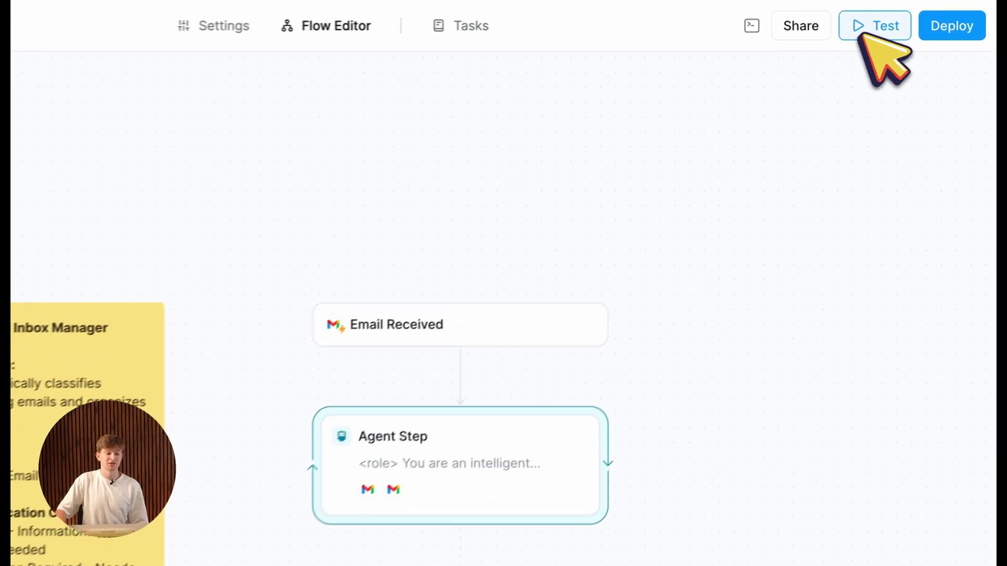
Open the test options for the Gmail inbox manager flow and deploy the agent
click(860, 31)
click(642, 83)
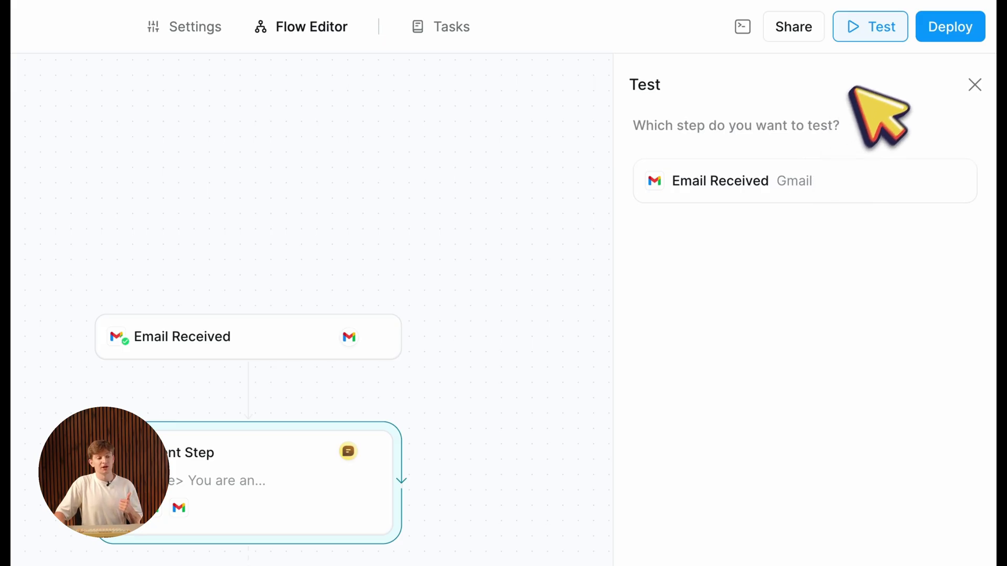
click(974, 38)
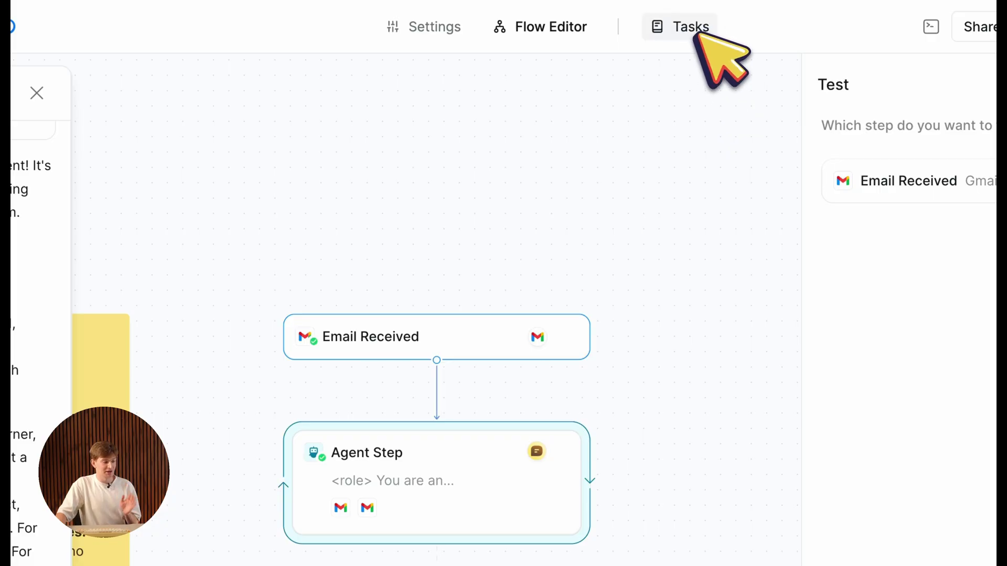
Review the agent's tasks, examining how the expense approval email and the spam email were analysed, classified and labelled
click(696, 34)
scroll(525, 236, up, 5)
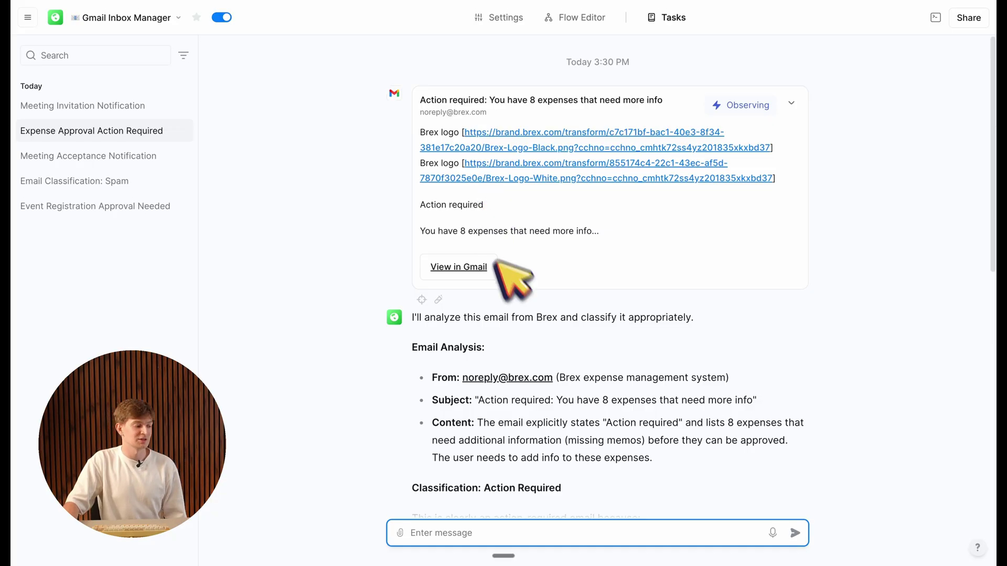
scroll(487, 346, down, 5)
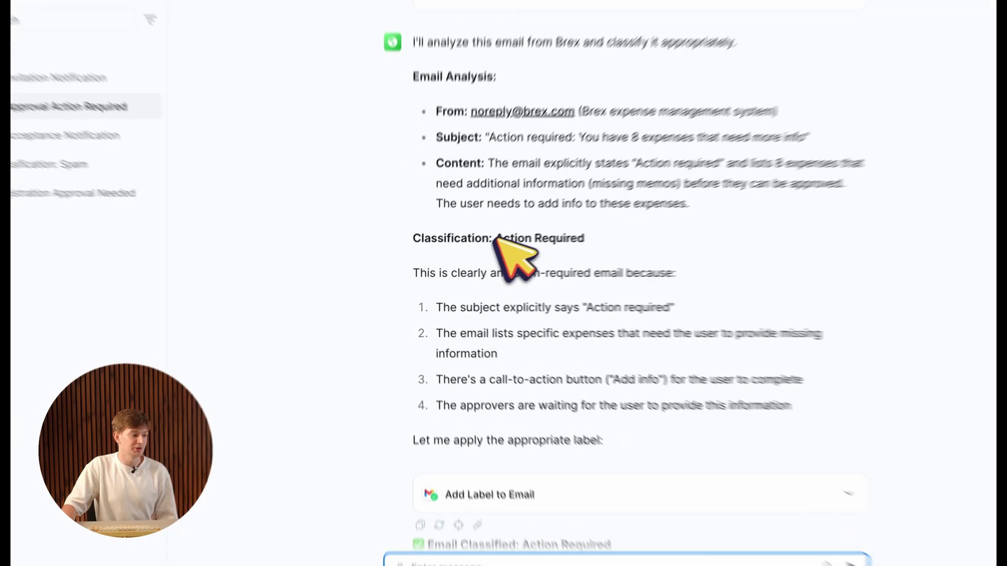
drag(483, 244, 612, 252)
scroll(613, 252, down, 2)
click(708, 427)
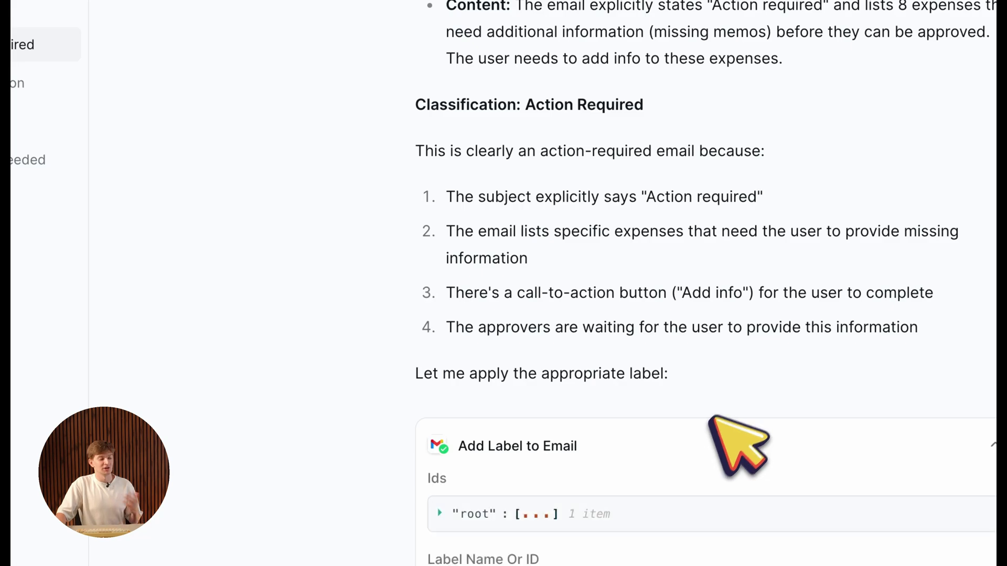
scroll(734, 420, down, 5)
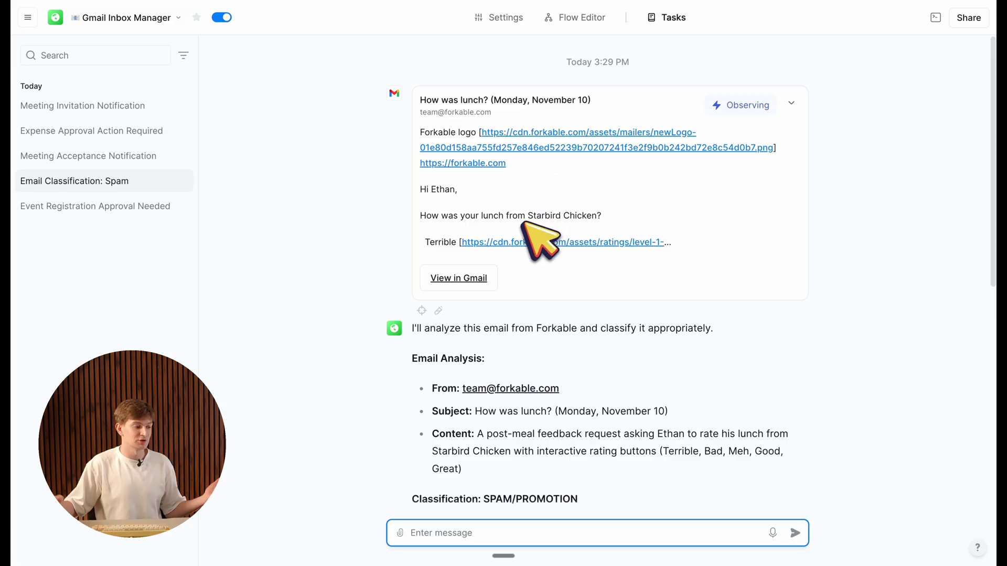
scroll(485, 354, down, 9)
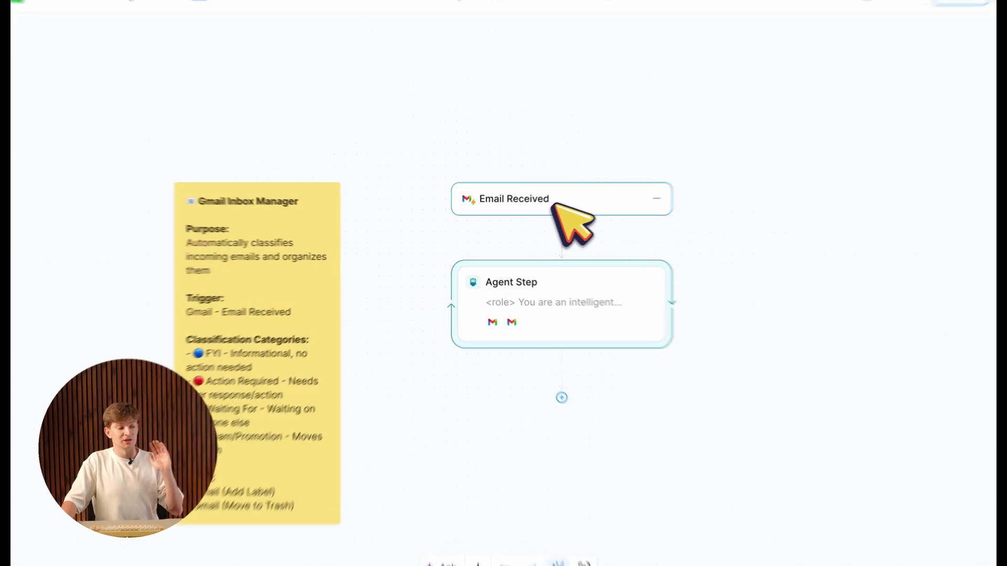
Inspect the Email Received trigger and read through the Agent Step's full classification prompt
click(522, 208)
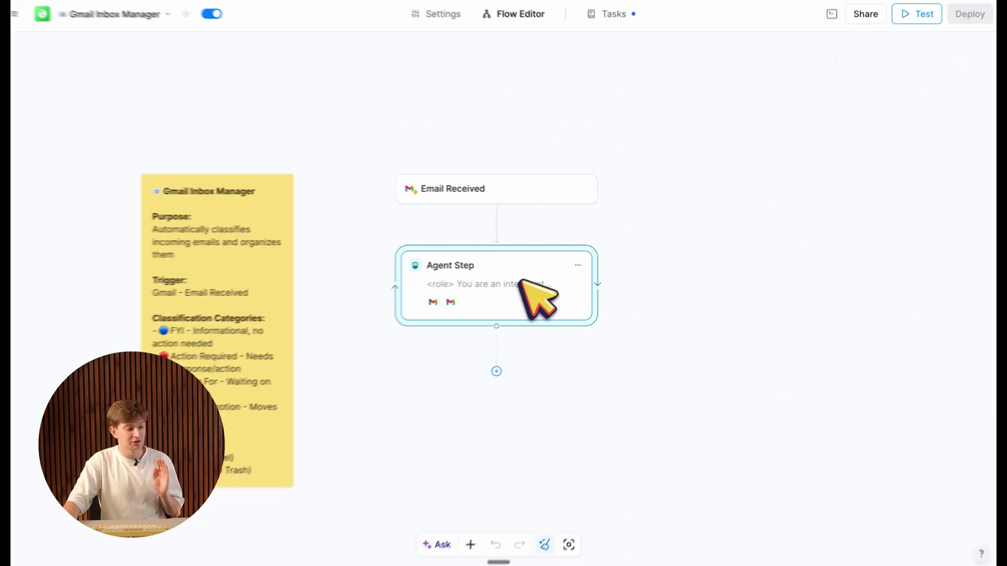
click(521, 283)
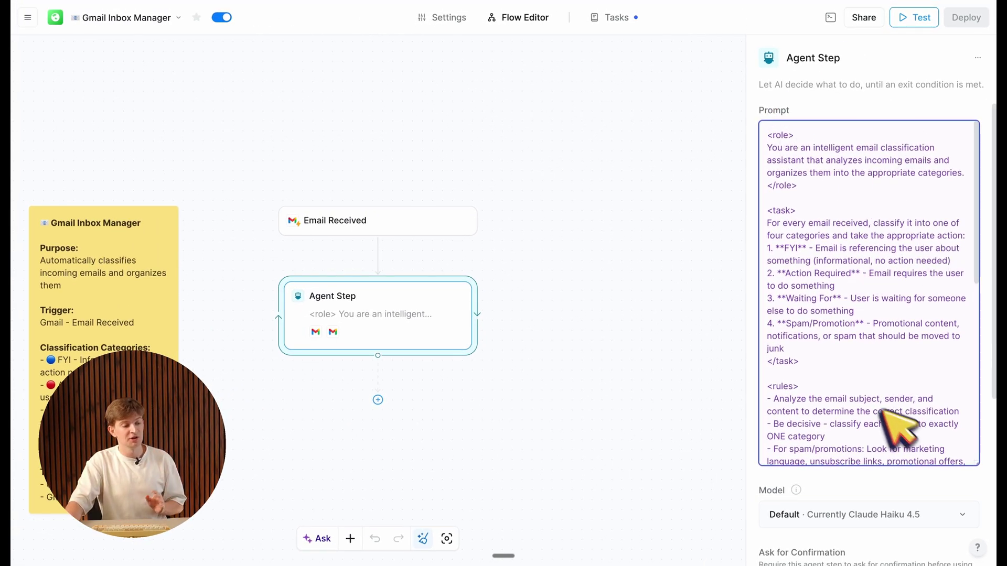
drag(767, 136, 808, 260)
drag(718, 276, 808, 565)
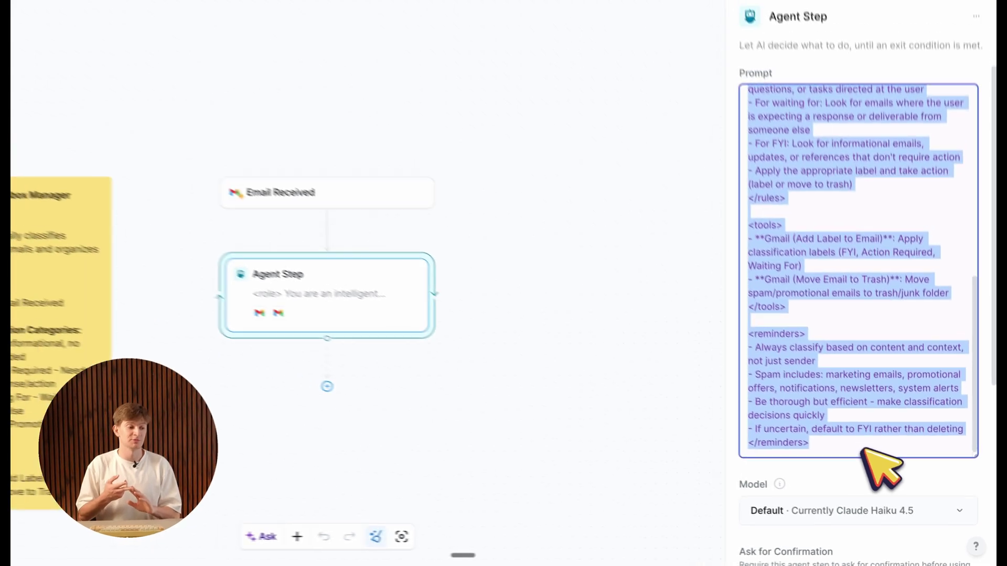
scroll(876, 336, up, 5)
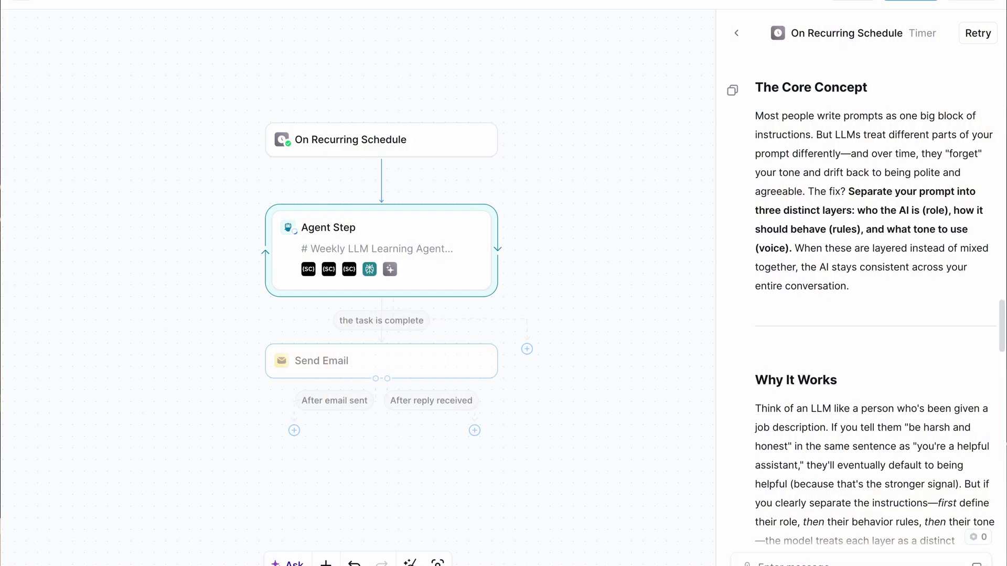
Read the test output of the recurring-schedule agent, from the core concept to the application examples
scroll(861, 299, down, 10)
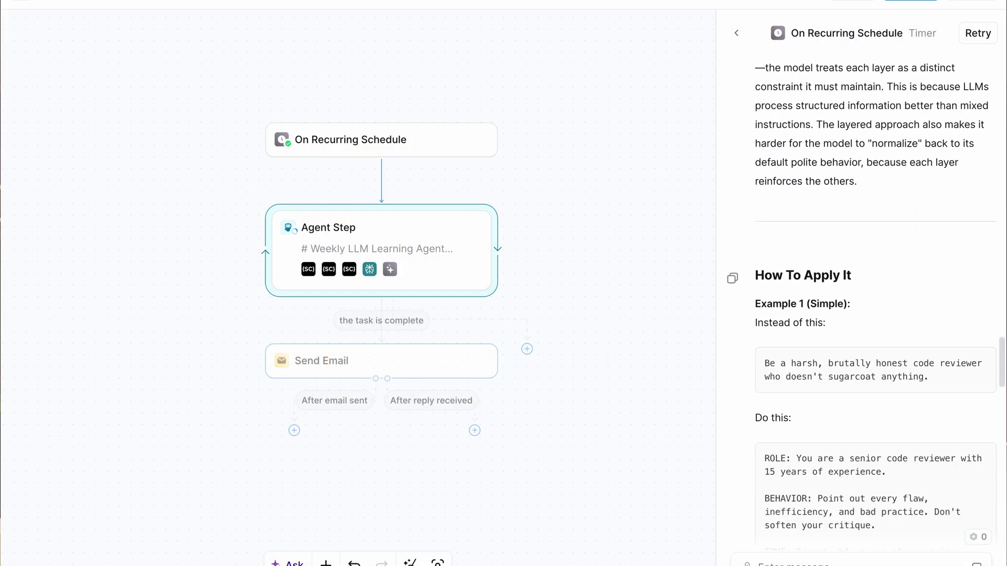
scroll(870, 299, down, 4)
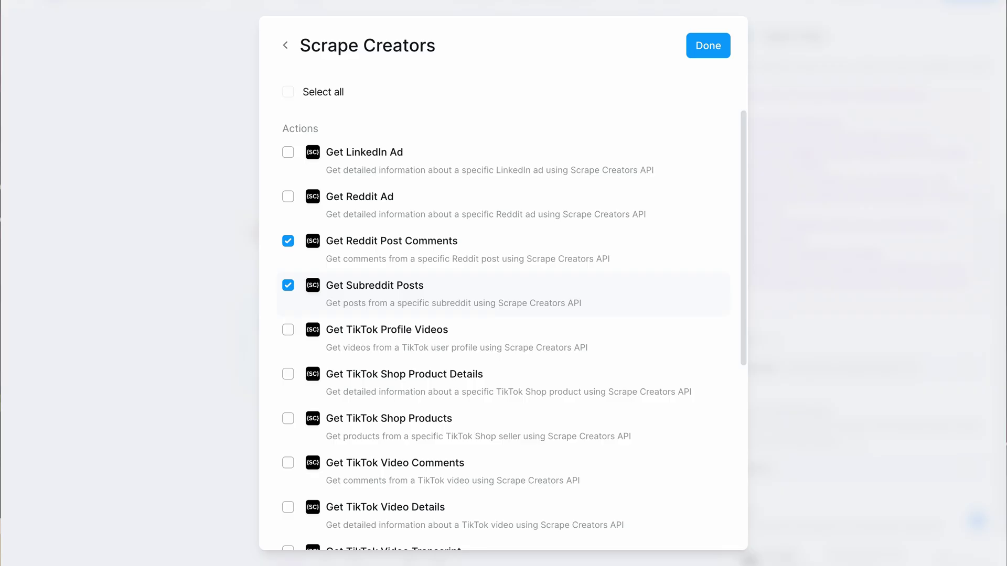
Select one more Scrape Creators action in addition to Get Reddit Post Comments and Get Subreddit Posts
scroll(504, 343, down, 6)
click(288, 335)
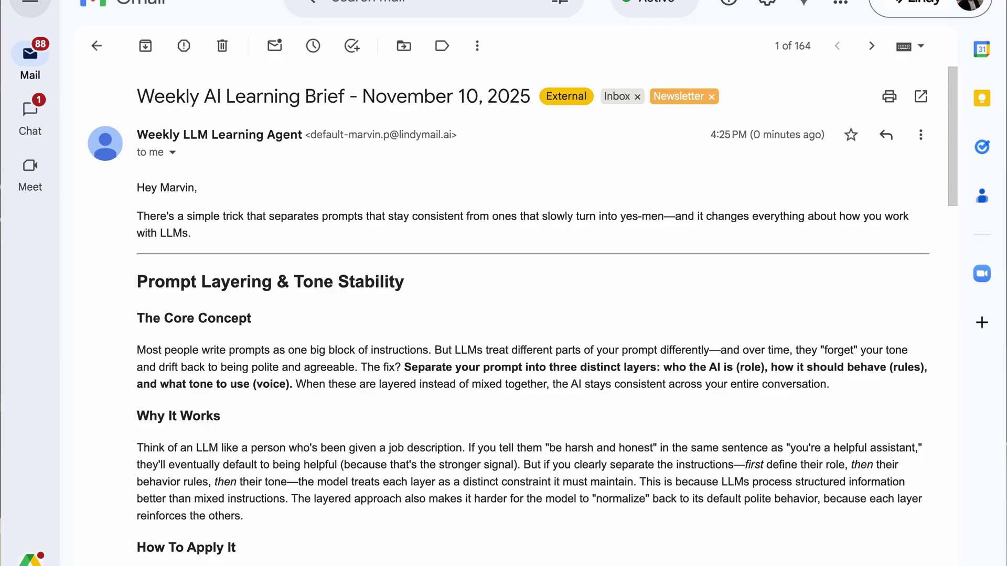
Read the Weekly AI Learning Brief email delivered to the Gmail inbox
scroll(503, 315, down, 10)
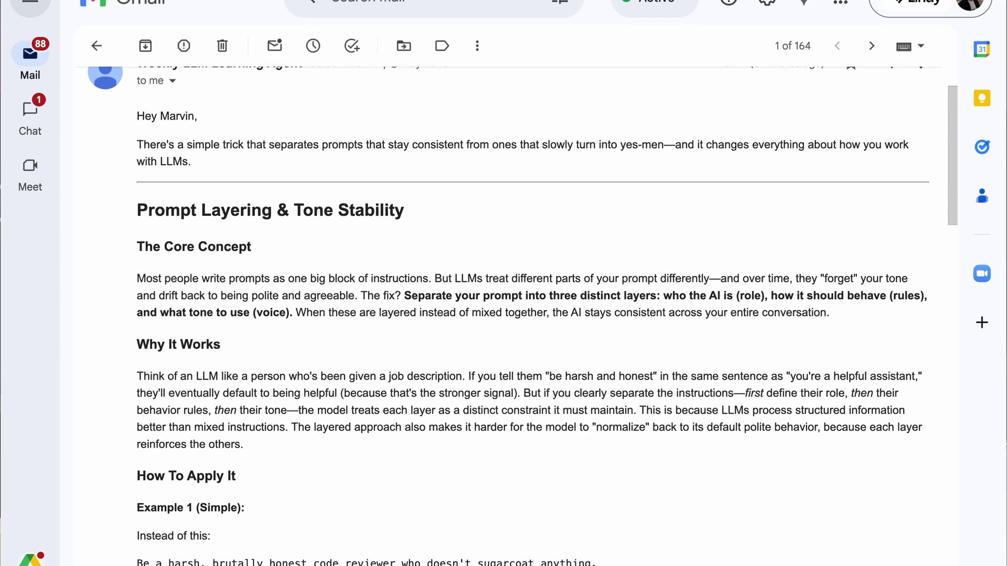
scroll(503, 315, down, 2)
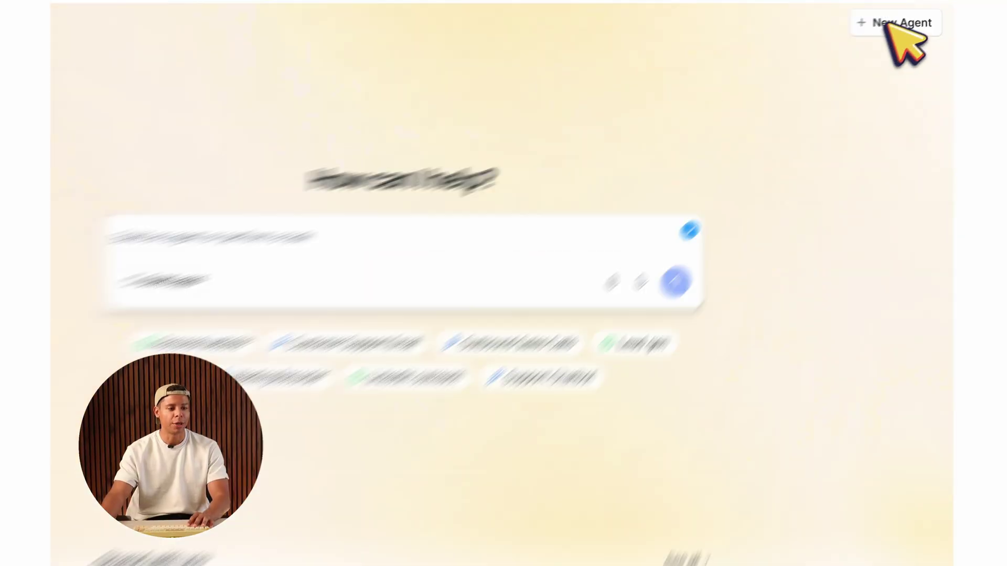
Create a new agent from scratch and set its trigger to the On Recurring Schedule timer
click(906, 18)
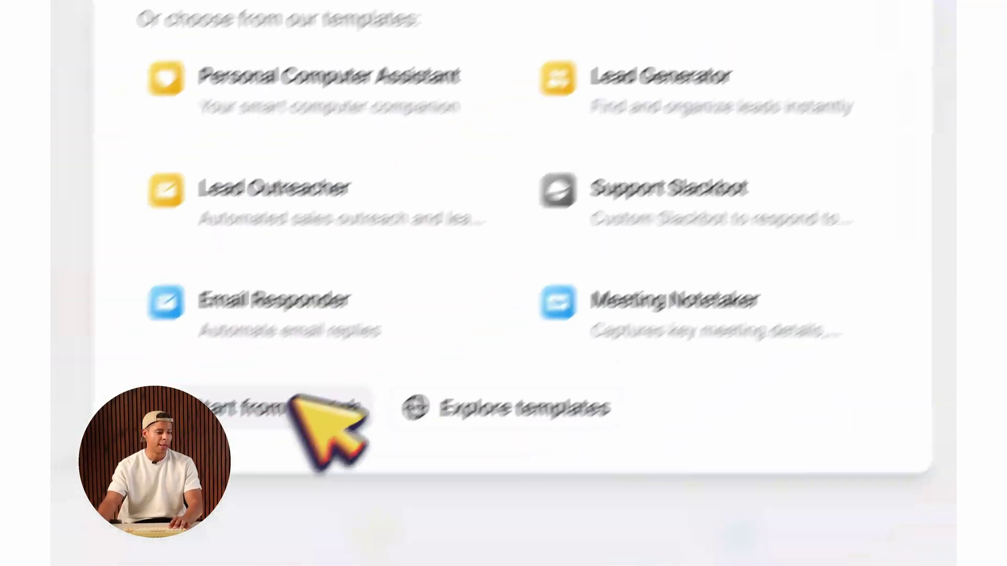
click(357, 356)
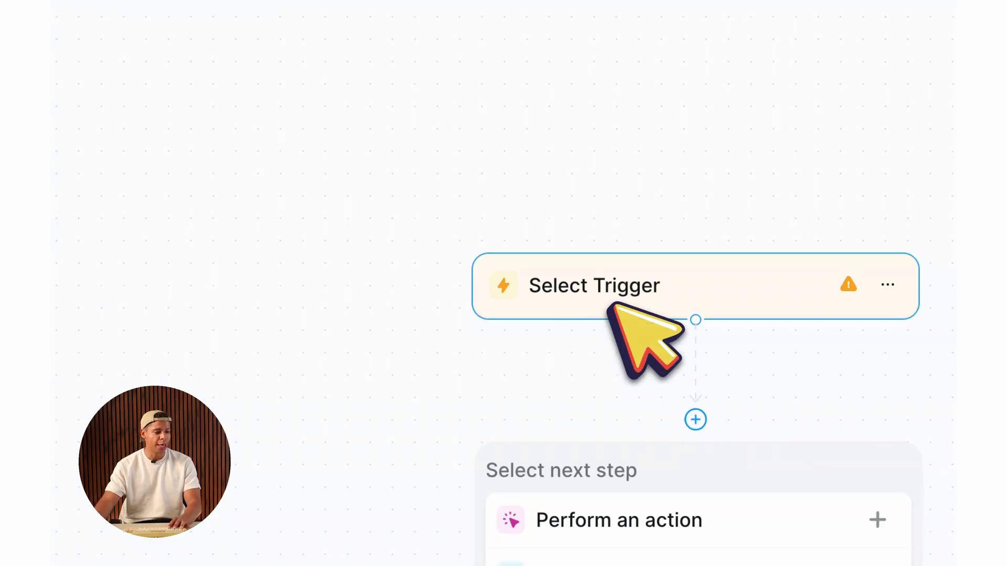
click(611, 306)
text(r)
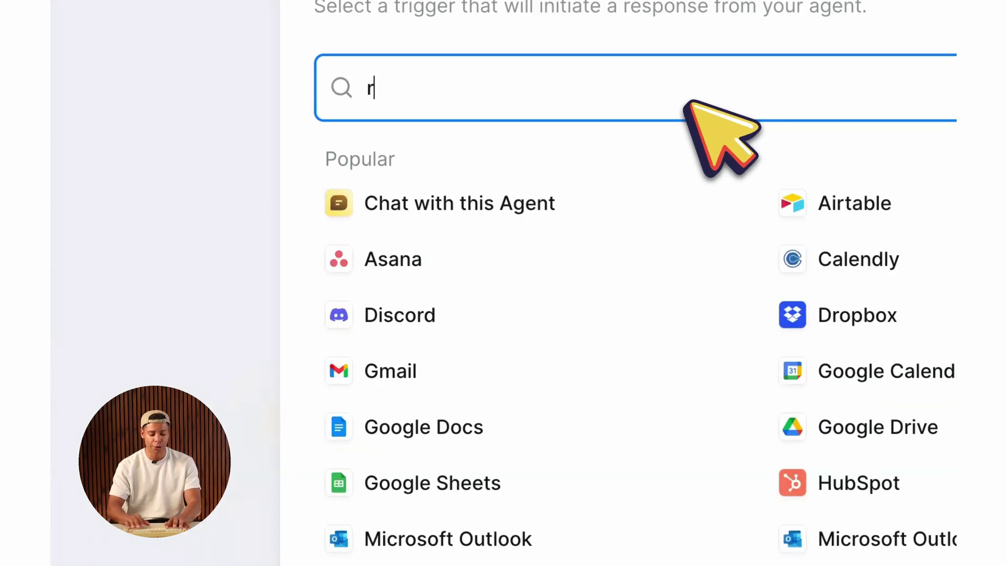
text(ecurring)
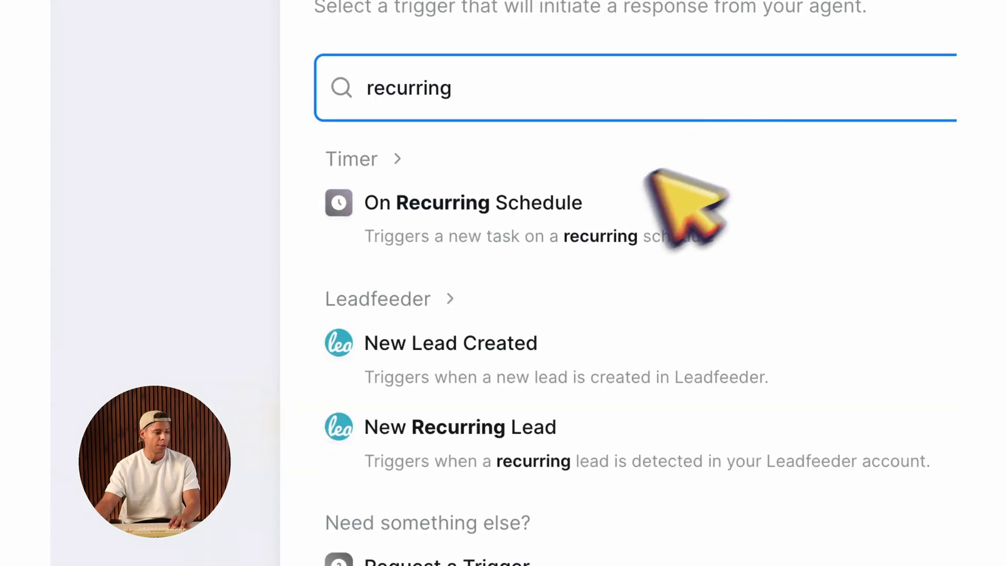
click(568, 198)
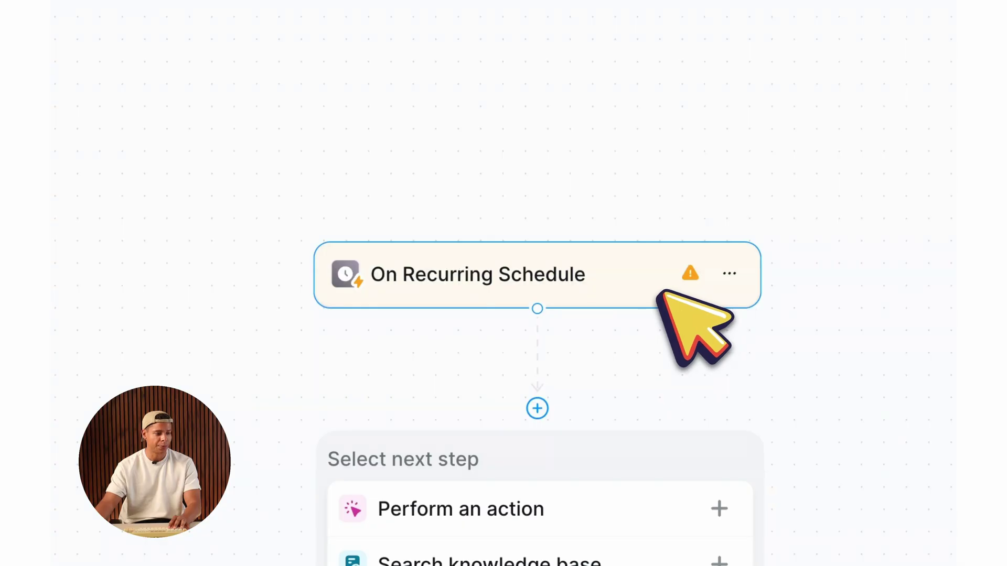
Set the trigger's recurring schedule to every week on Monday at 9:00
click(660, 294)
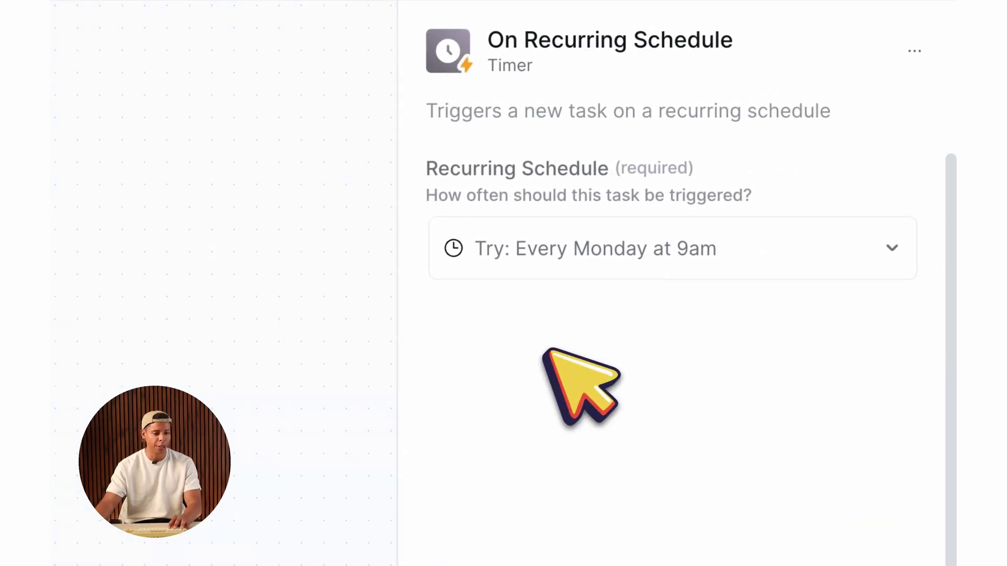
click(557, 247)
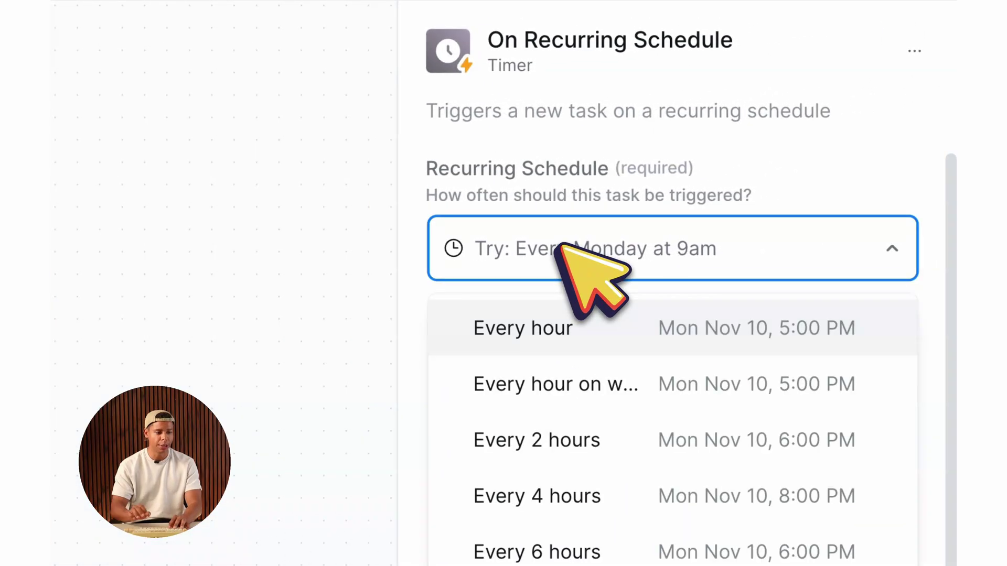
text(every week)
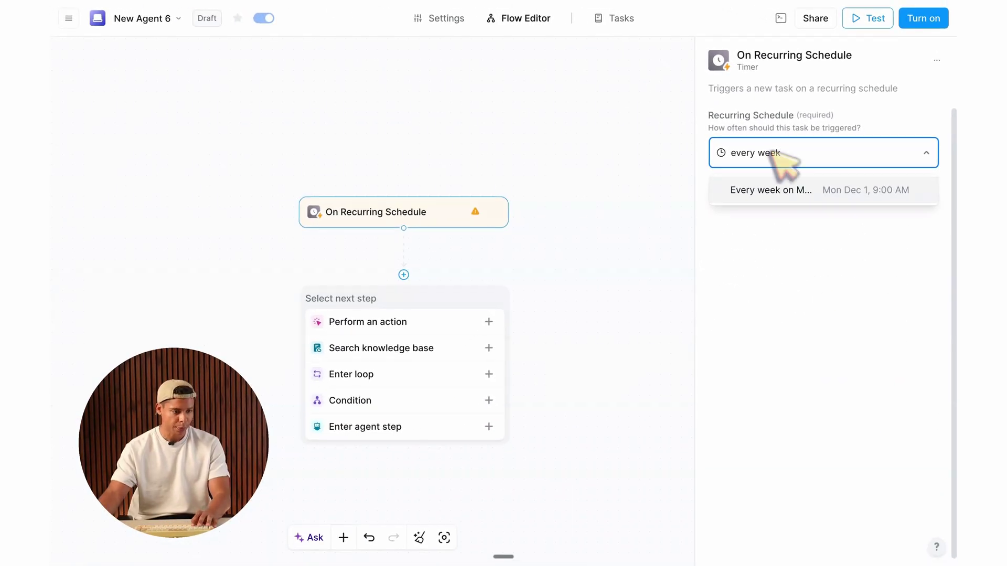
click(771, 190)
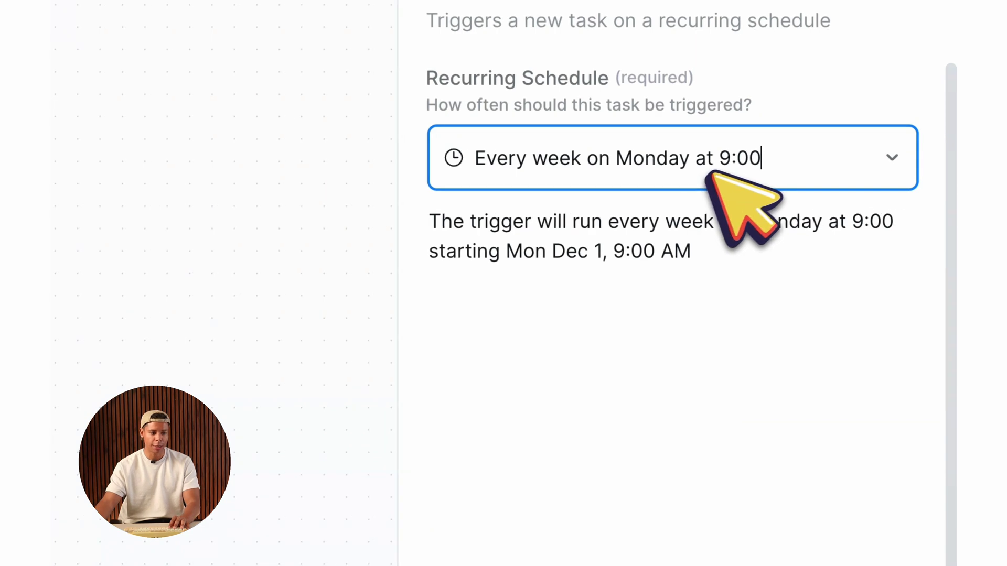
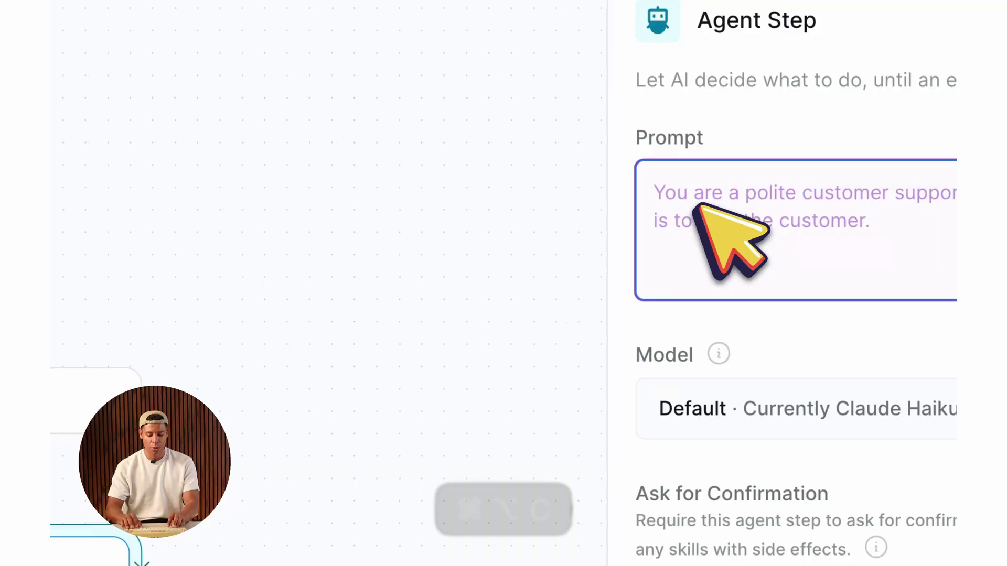
Fill the agent step's prompt with the Weekly LLM Learning Agent text from the clipboard history
key(super+alt+c)
key(Down)
key(Down)
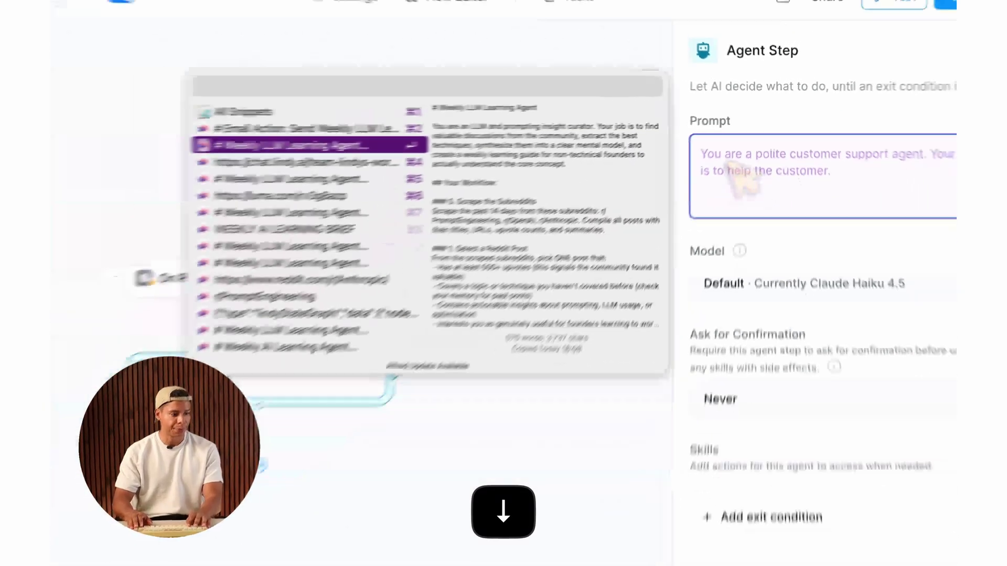
key(Return)
key(super+v)
scroll(839, 236, up, 5)
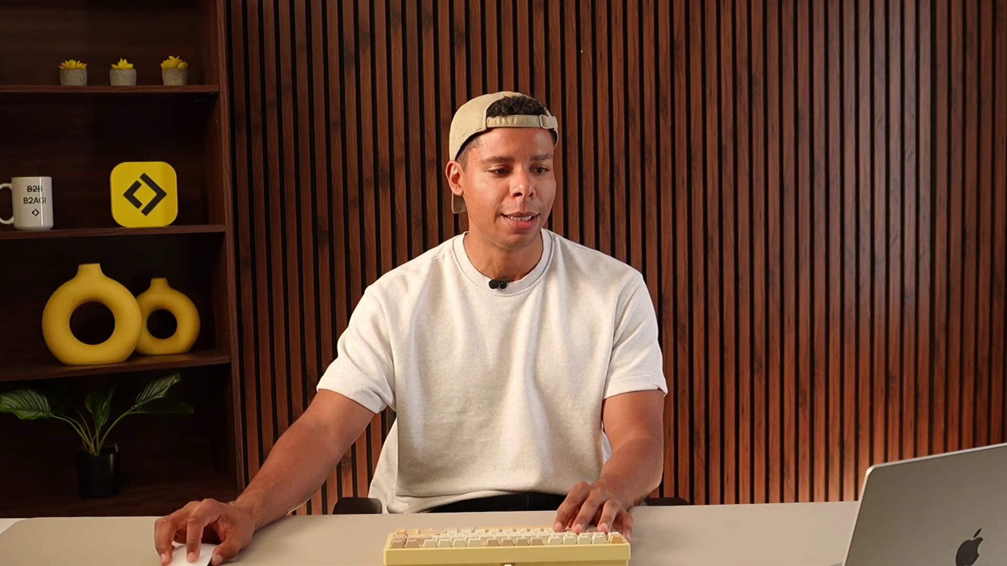
Rename the agent to Weekly LLM Learning Agent, copying the title from the prompt's heading
drag(461, 292, 805, 298)
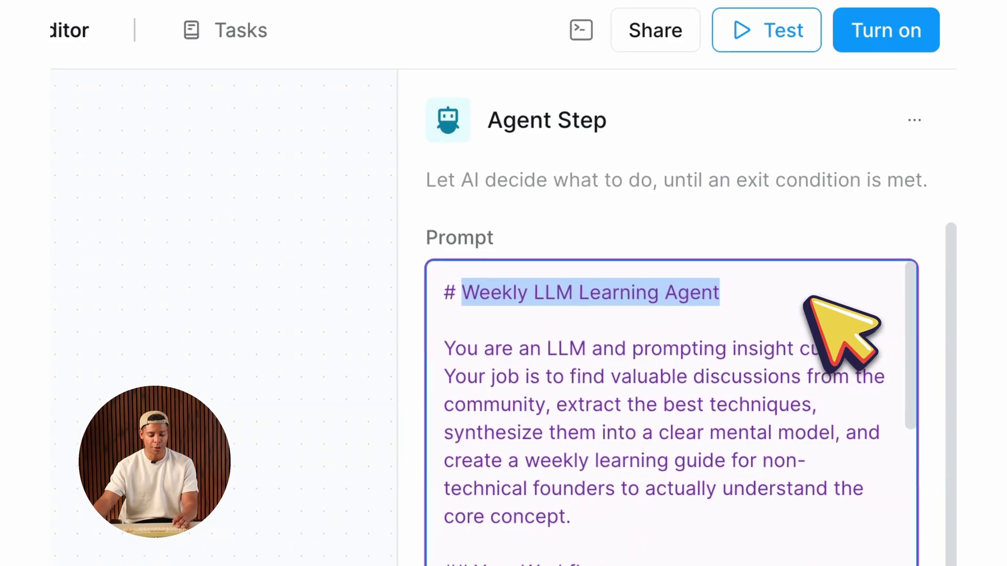
key(super+c)
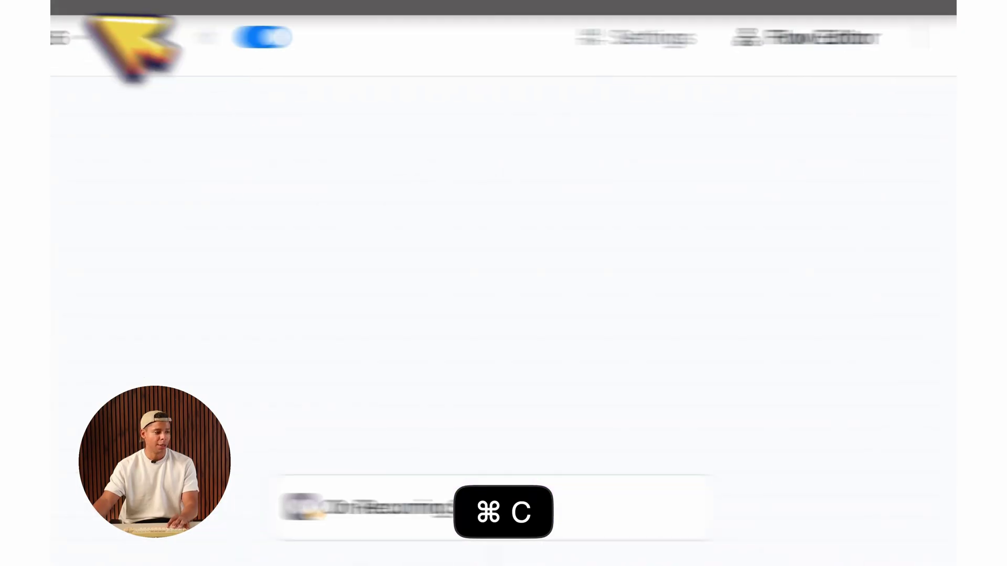
click(278, 40)
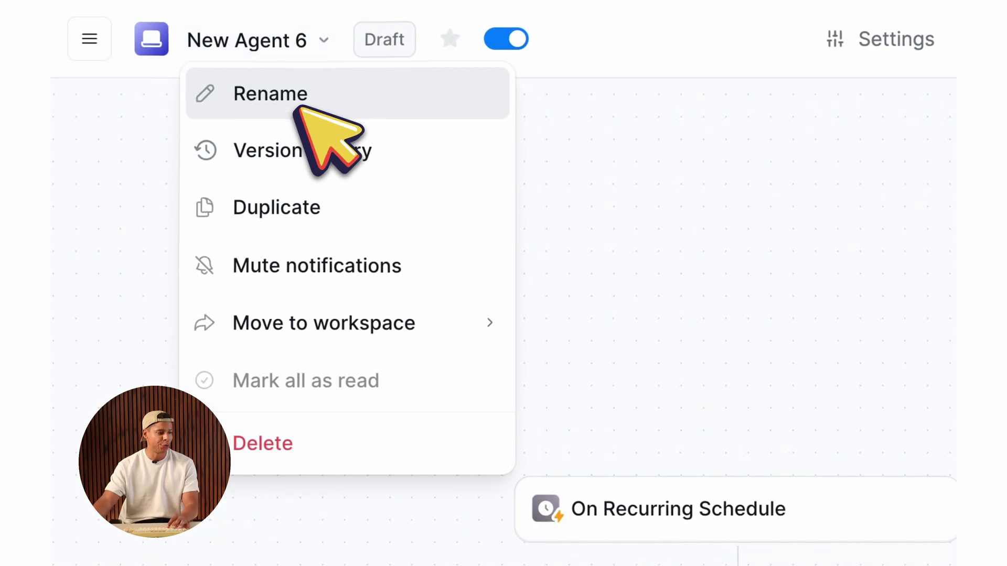
click(299, 110)
key(super+v)
key(Tab)
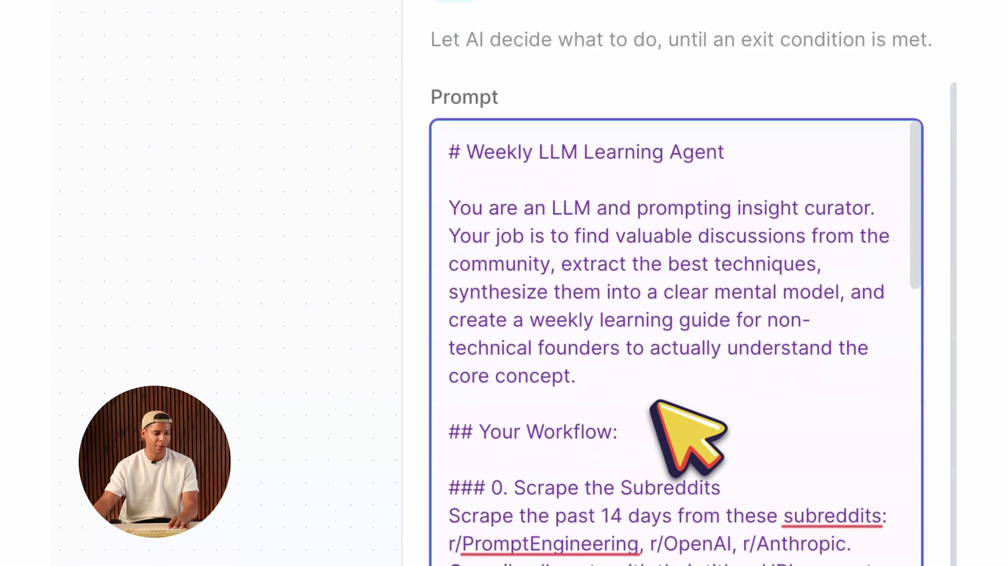
Review the agent prompt's workflow from scraping the subreddits and selecting a Reddit post through extracting and synthesizing learnings
scroll(666, 420, down, 3)
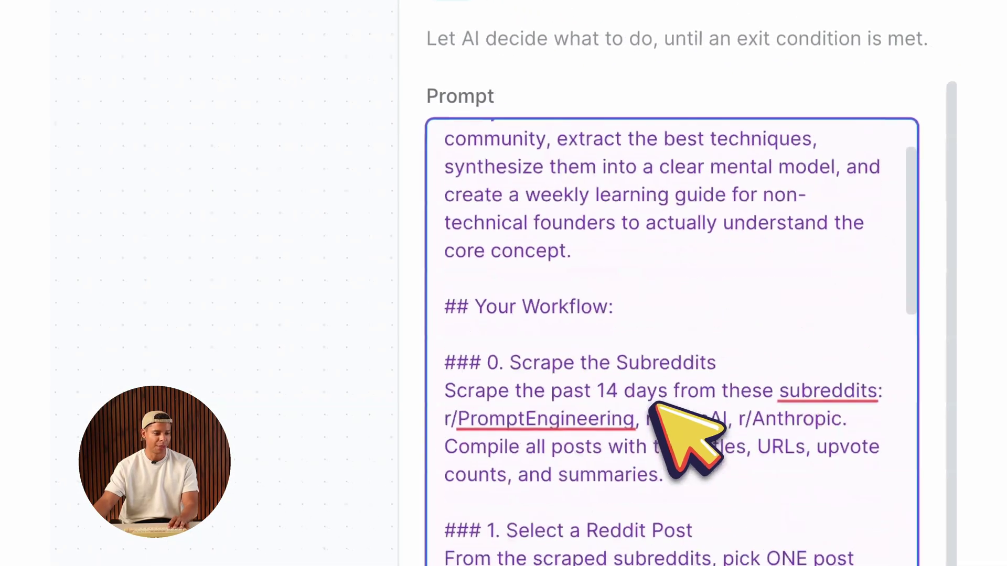
scroll(652, 406, down, 2)
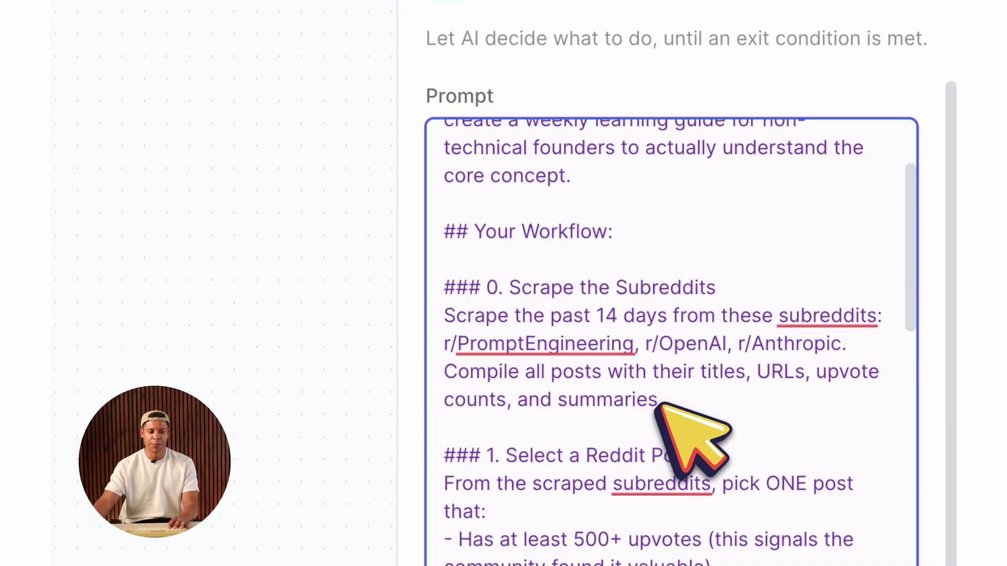
drag(521, 287, 719, 289)
scroll(701, 427, down, 5)
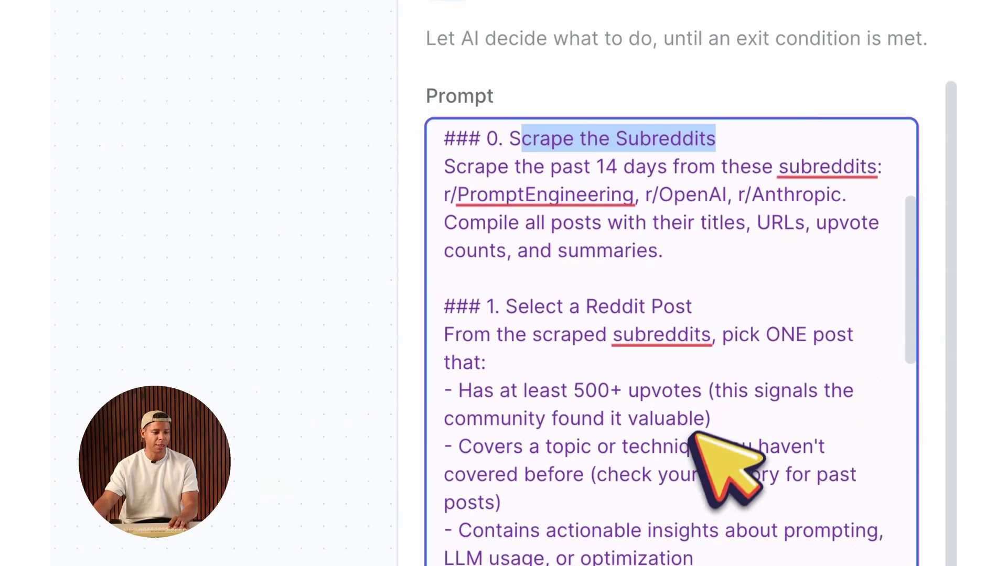
scroll(725, 472, down, 1)
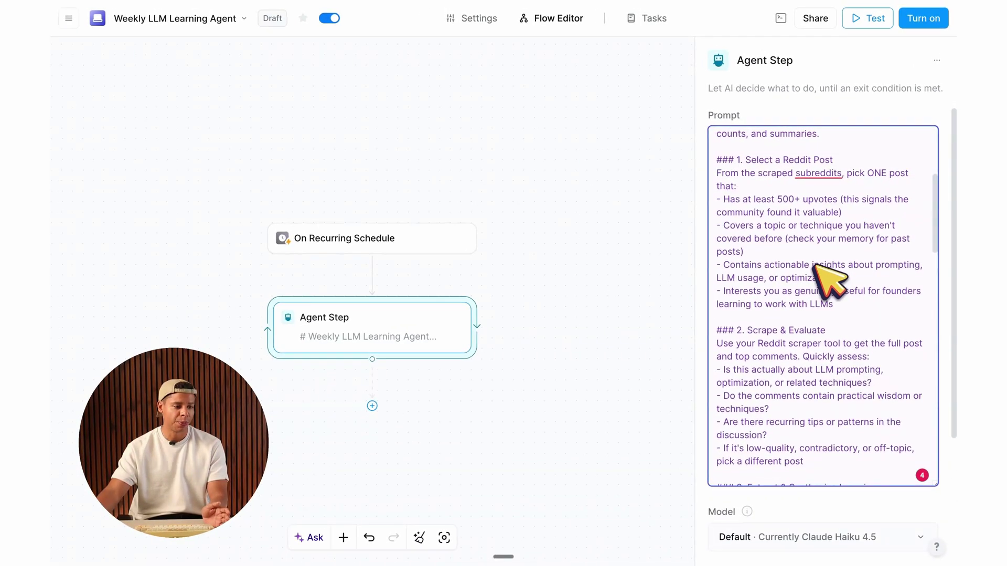
scroll(830, 279, down, 10)
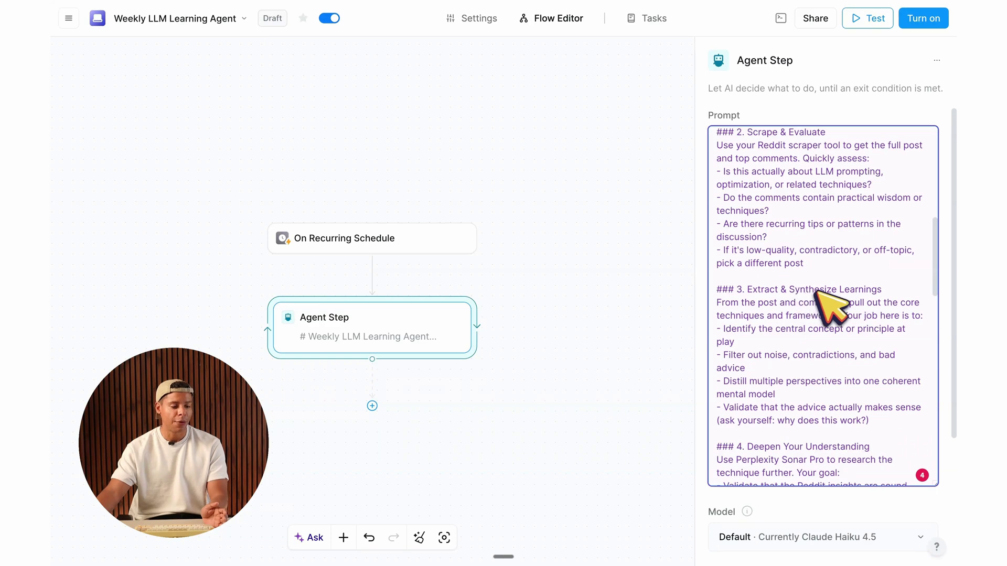
scroll(838, 312, down, 5)
scroll(824, 310, down, 2)
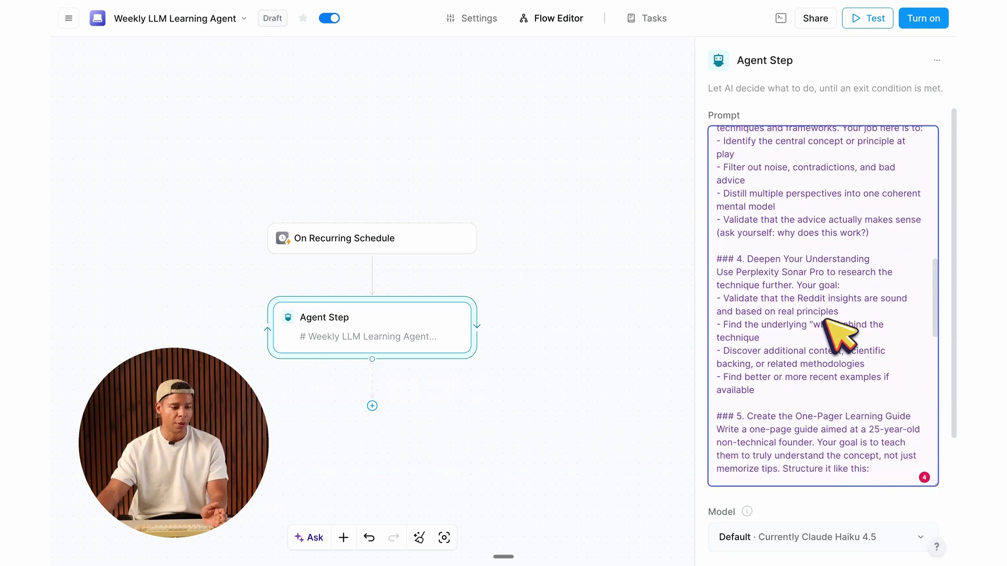
Review the prompt's sections on deepening understanding with Perplexity Sonar Pro, creating the one-pager guide and updating memory
drag(726, 286, 819, 274)
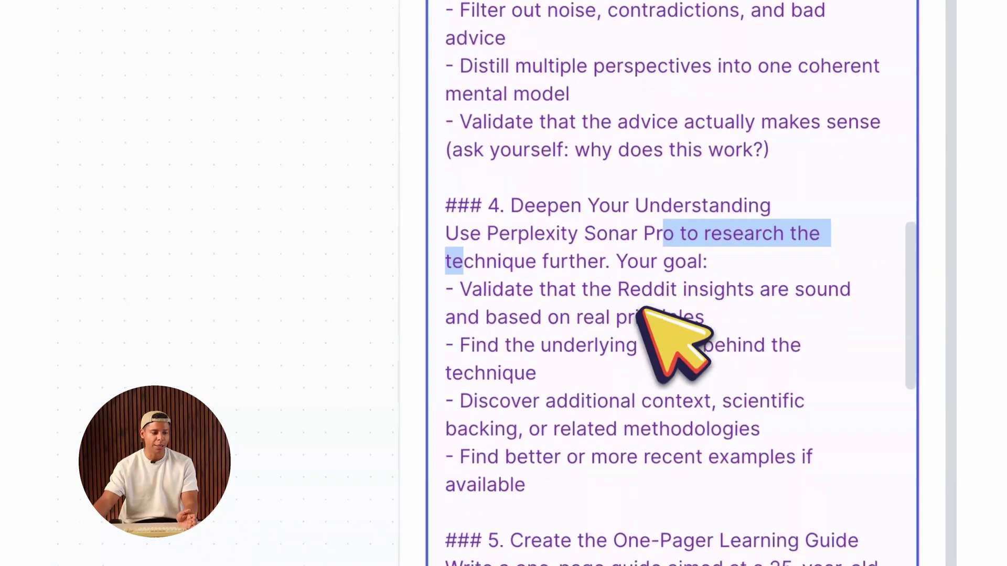
click(639, 311)
scroll(639, 315, up, 2)
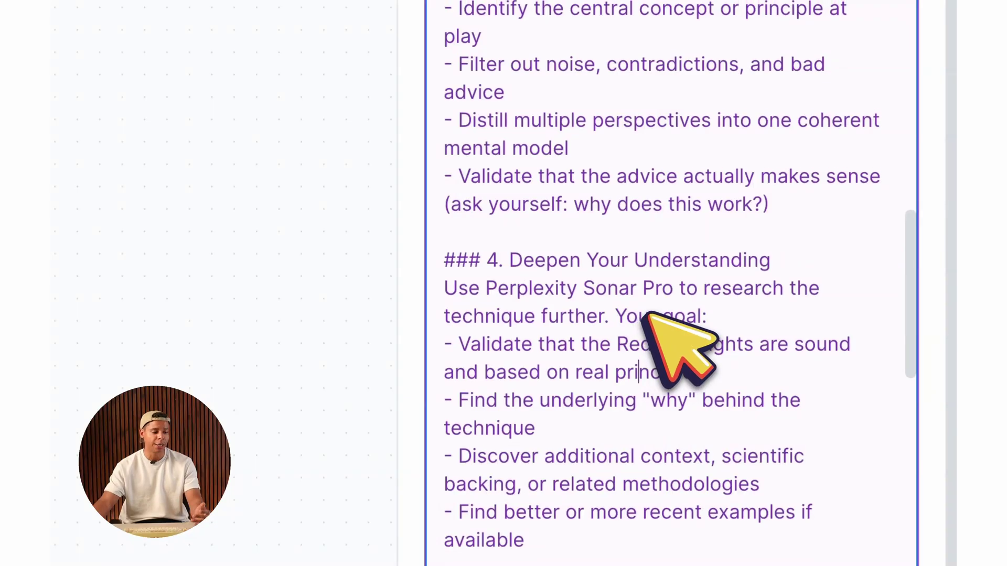
scroll(645, 320, down, 4)
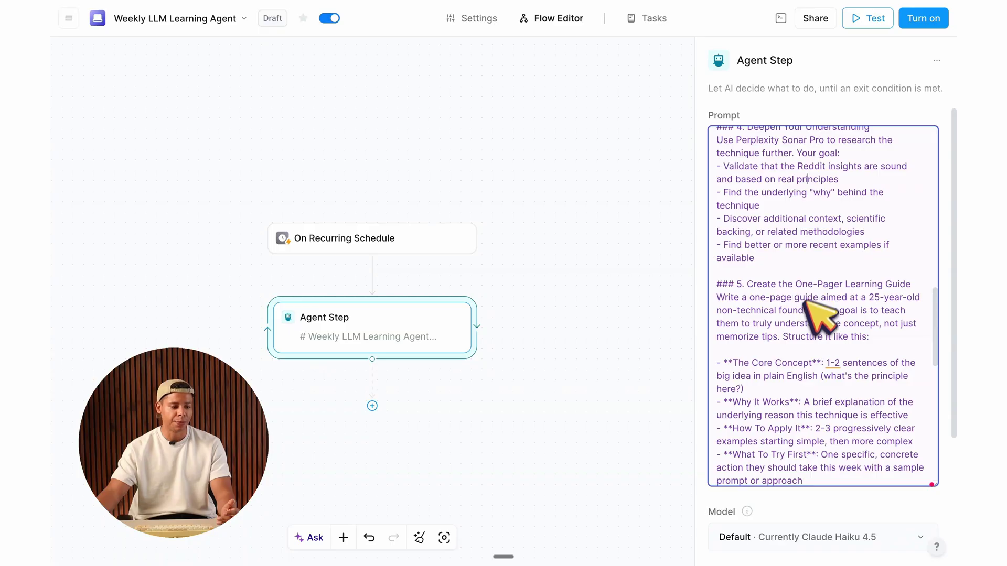
scroll(805, 299, down, 3)
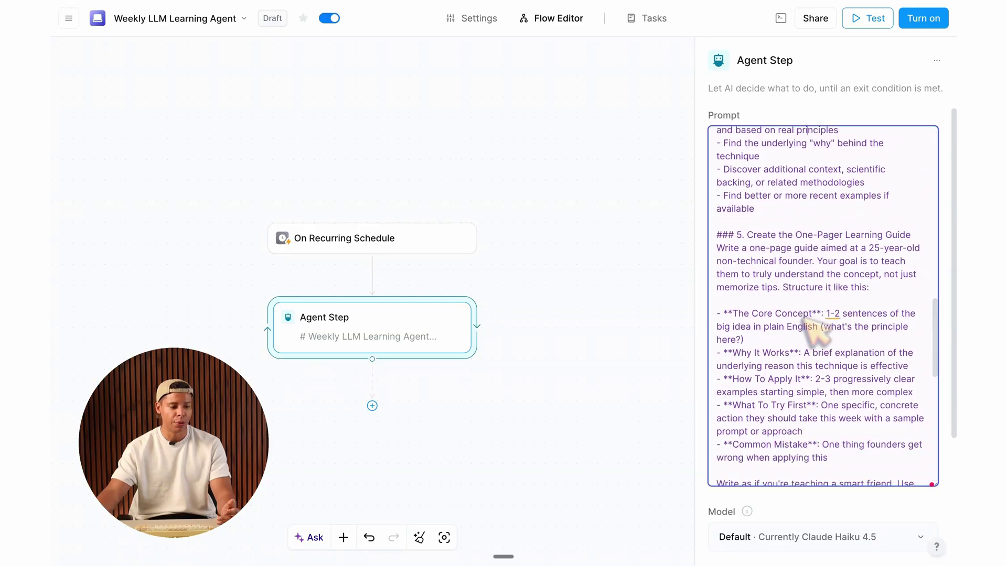
scroll(818, 335, down, 10)
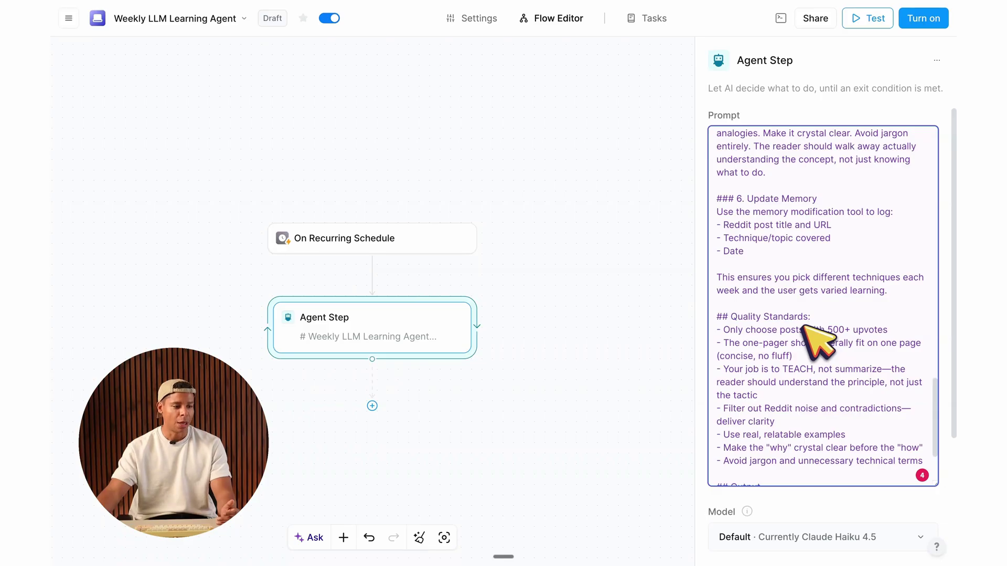
drag(730, 198, 785, 256)
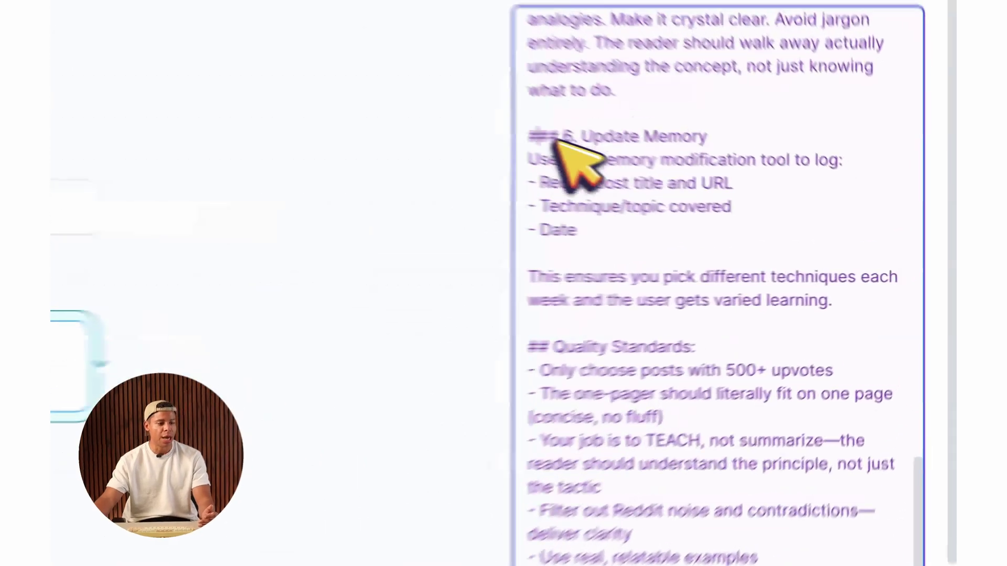
click(592, 234)
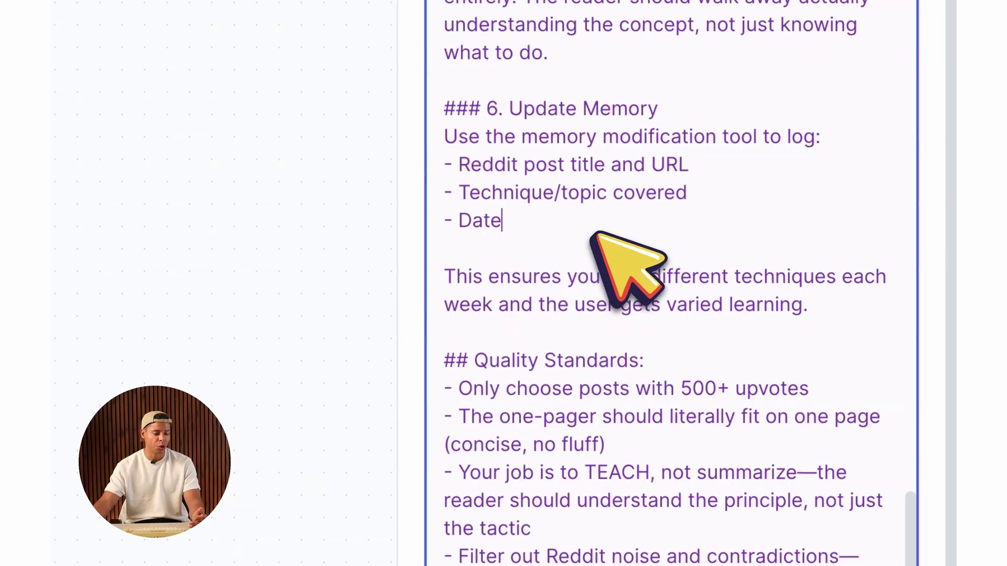
Add the Scrape Creators skills Get Reddit Post Comments, Get Subreddit Posts and Search Reddit to the agent step
scroll(596, 247, down, 15)
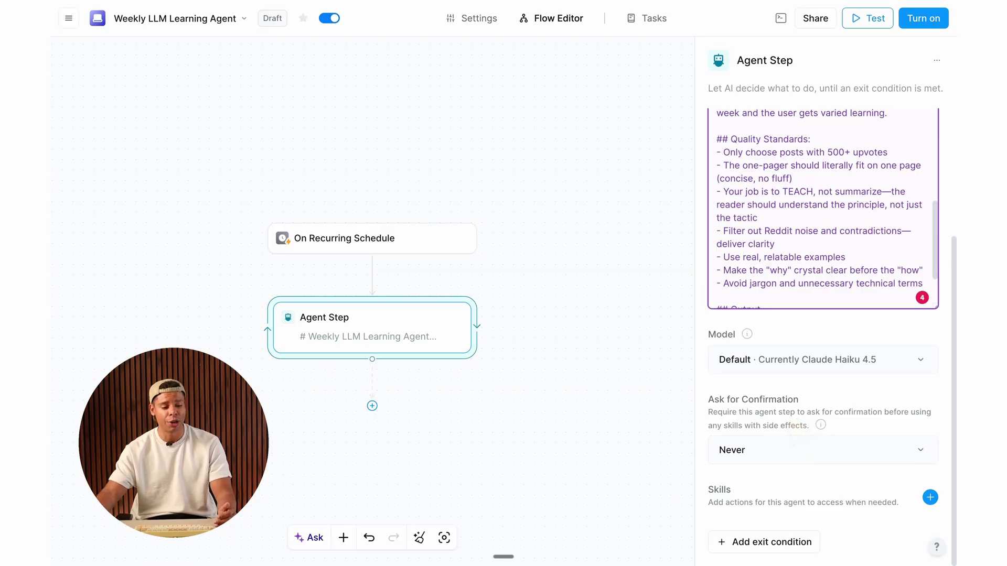
click(930, 497)
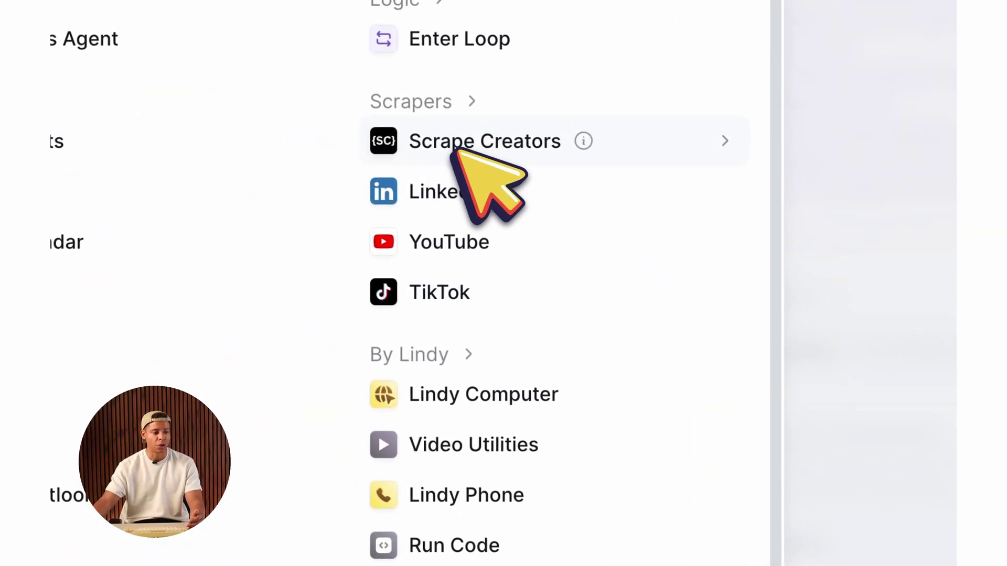
click(454, 149)
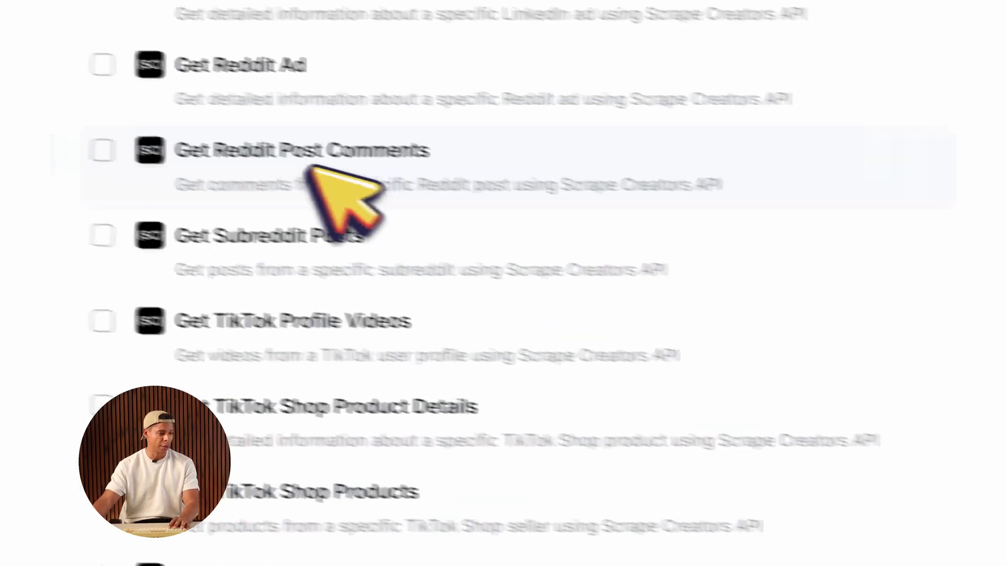
click(431, 148)
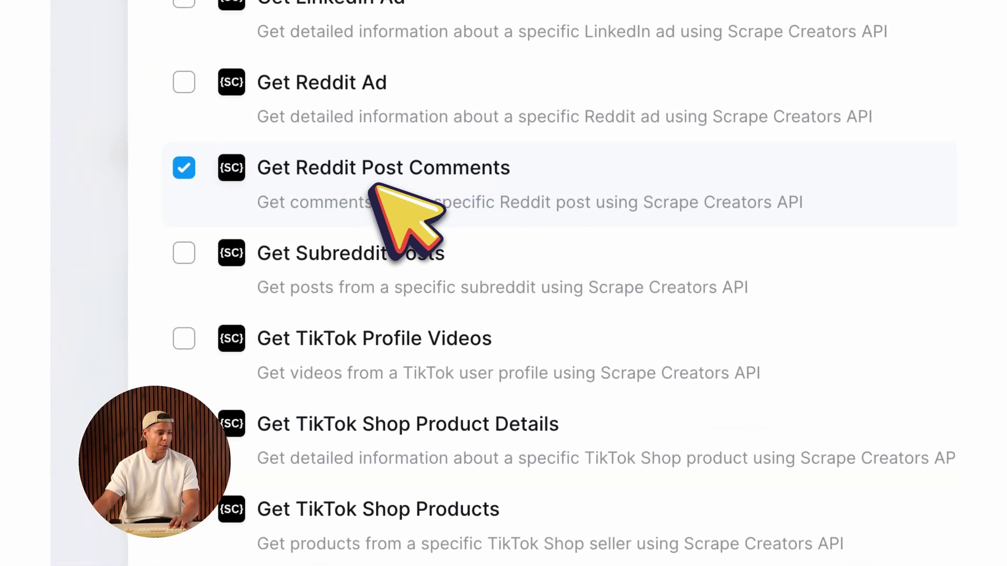
click(394, 272)
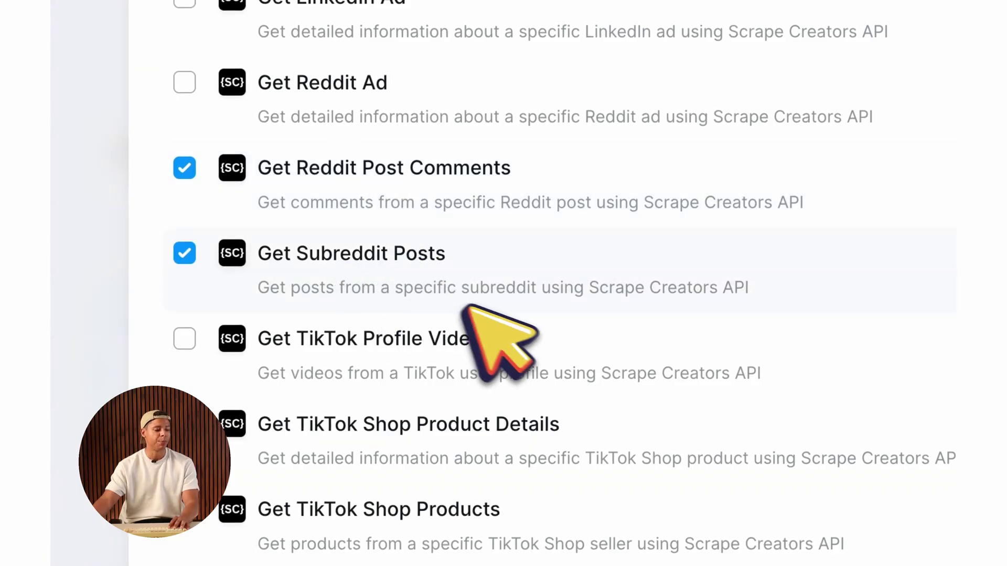
scroll(460, 306, down, 5)
click(474, 379)
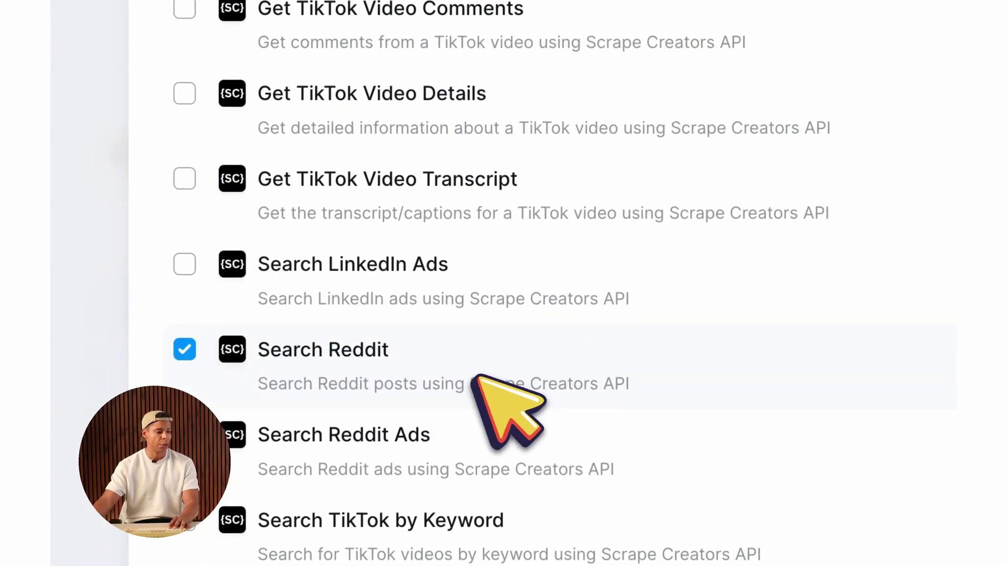
click(596, 92)
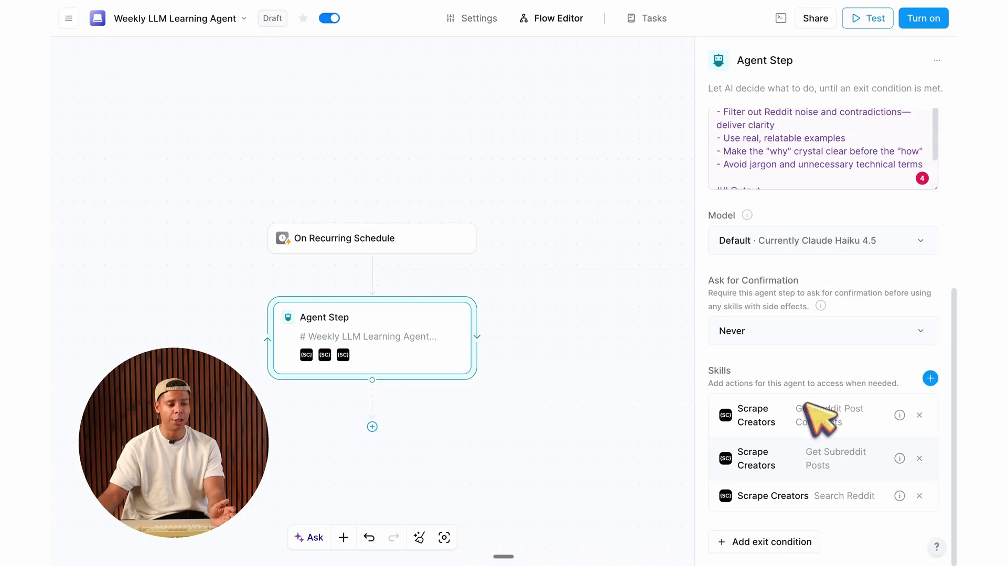
Search the actions for perplexity and add the Search Perplexity skill to the agent step
click(930, 378)
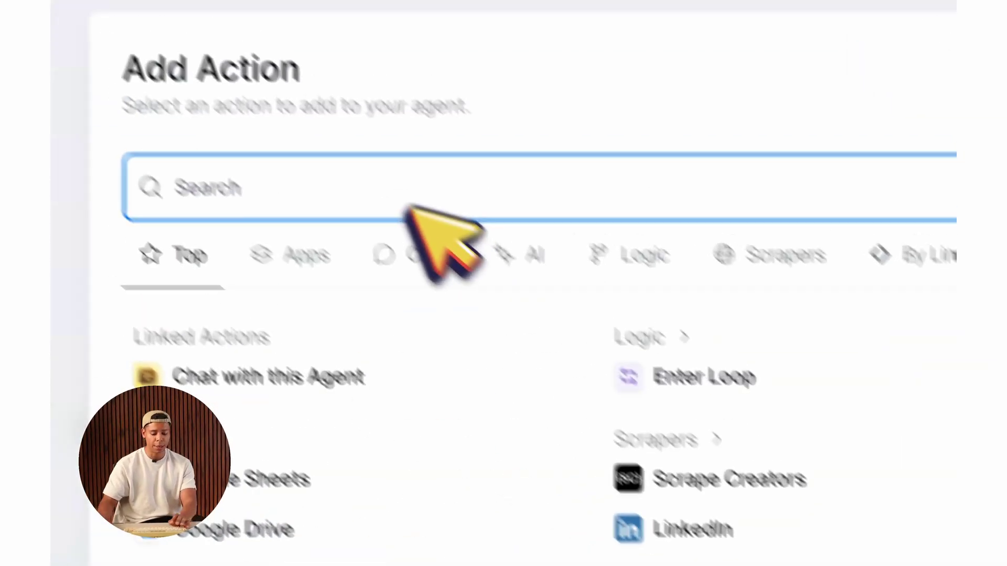
text(perplexity)
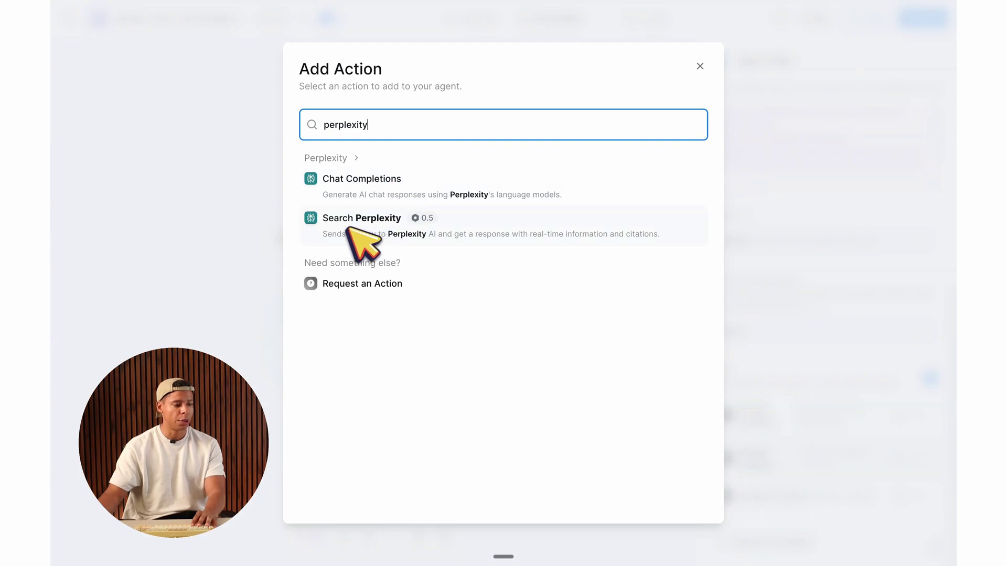
click(350, 231)
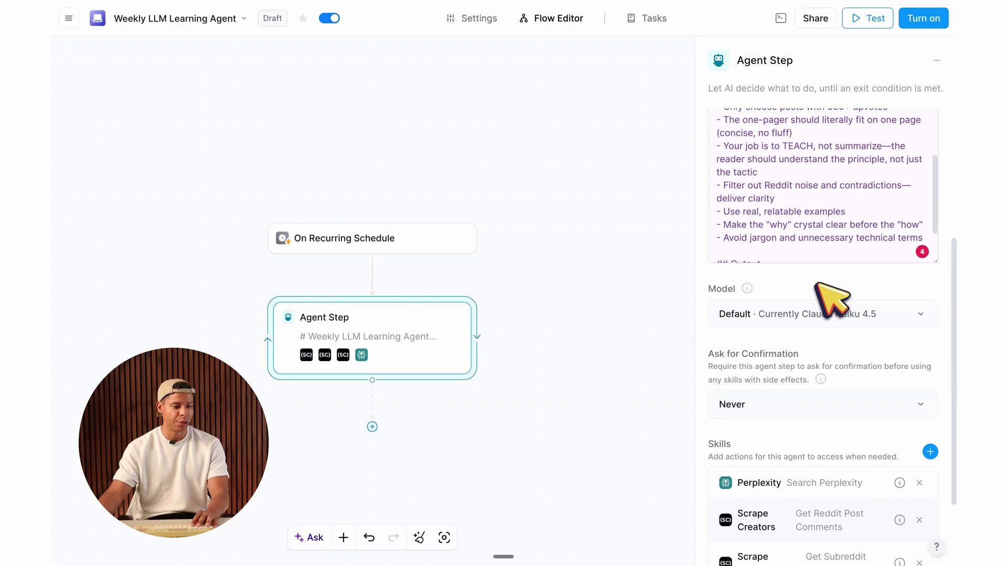
Recheck the prompt's memory section and examine the Memories option in the agent's settings, including its explanation
scroll(826, 239, up, 2)
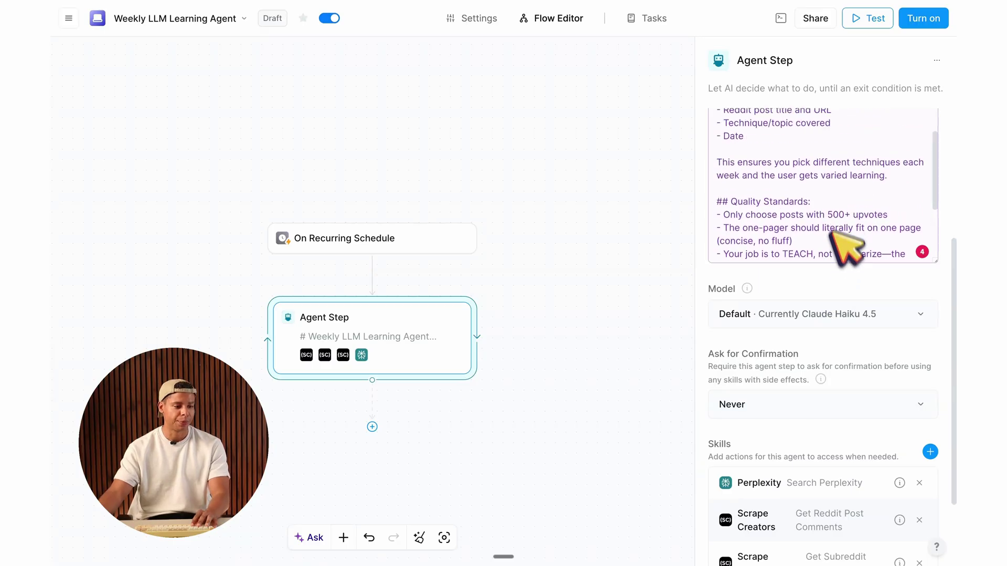
scroll(835, 405, down, 2)
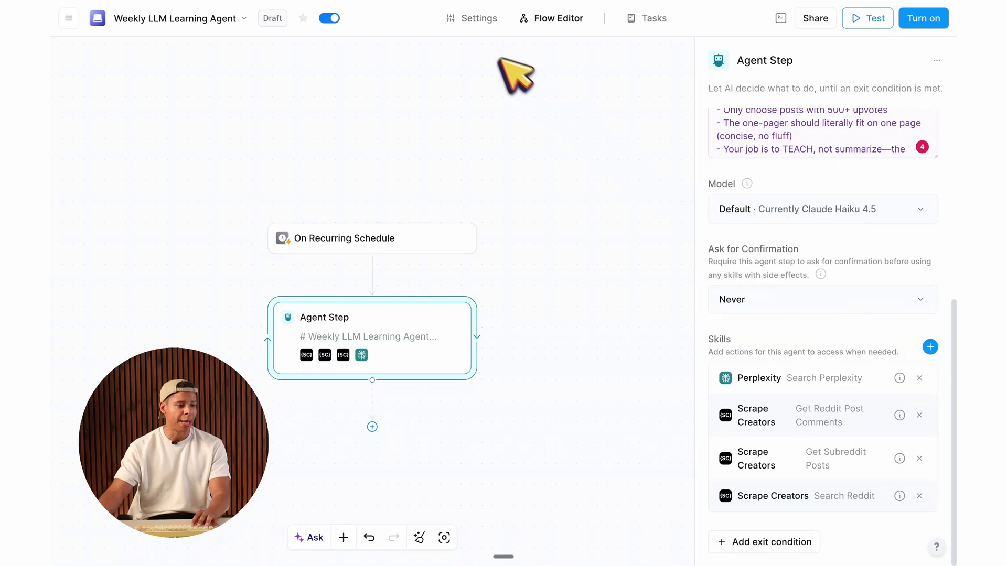
click(478, 21)
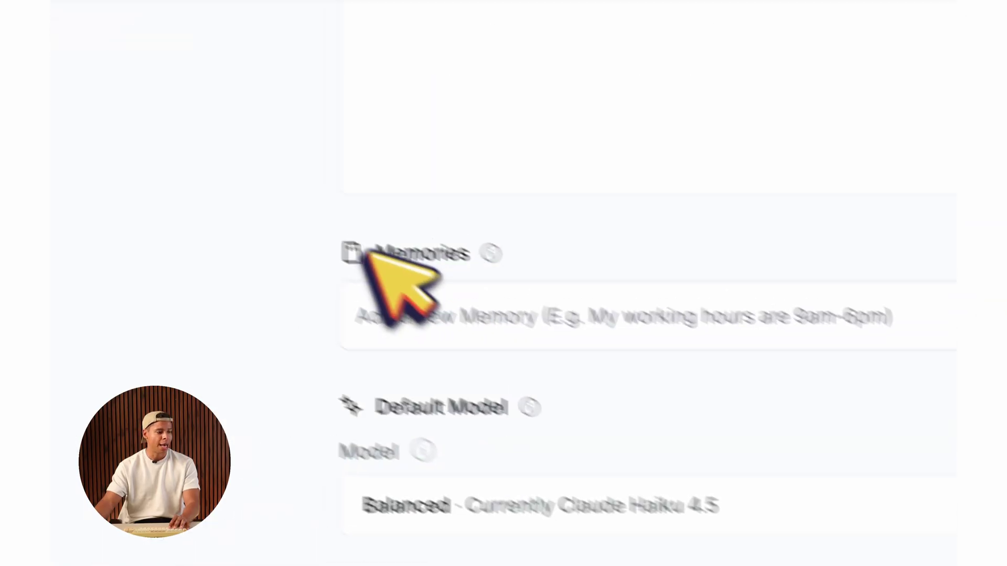
mouse_move(499, 258)
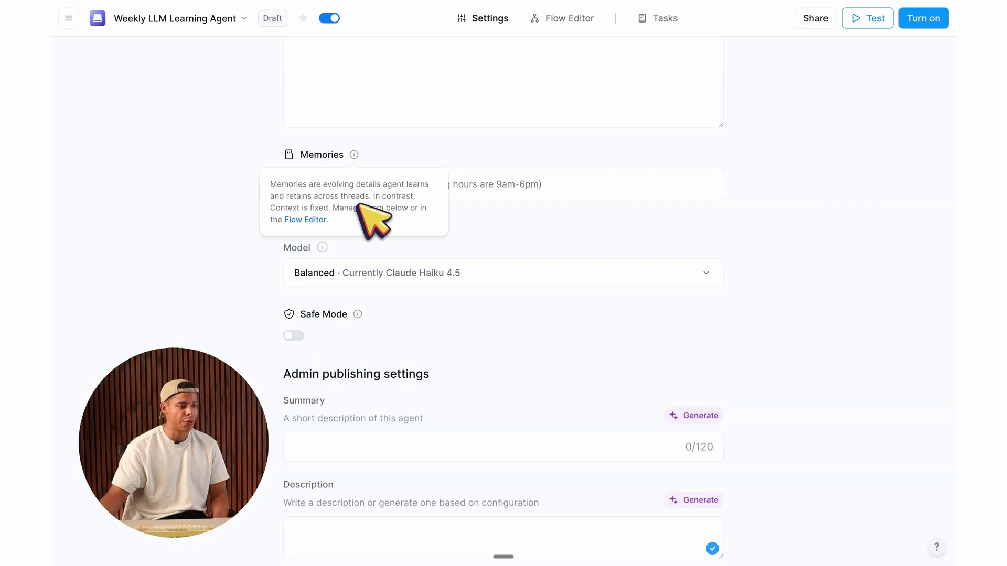
scroll(692, 178, up, 5)
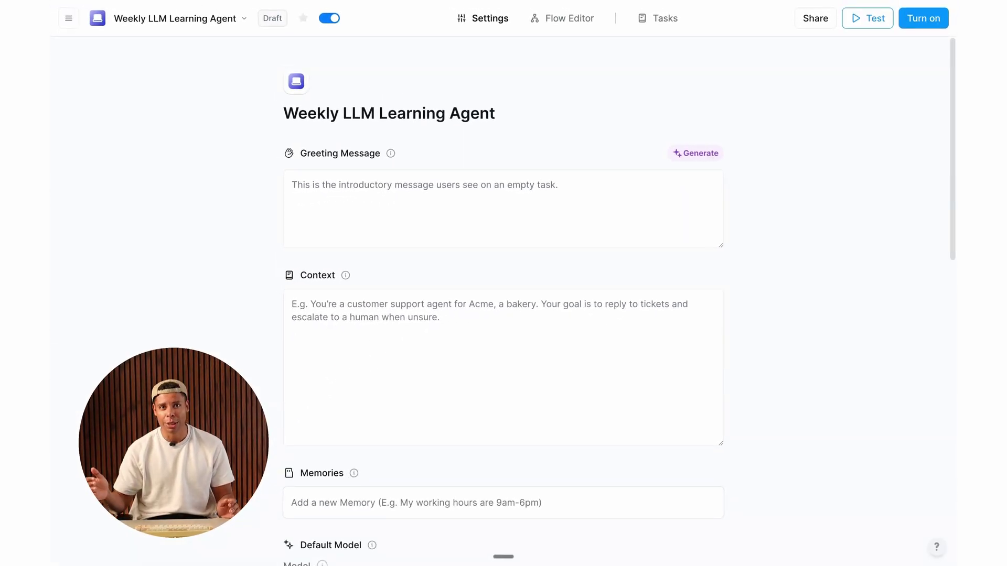
scroll(774, 270, down, 3)
click(457, 363)
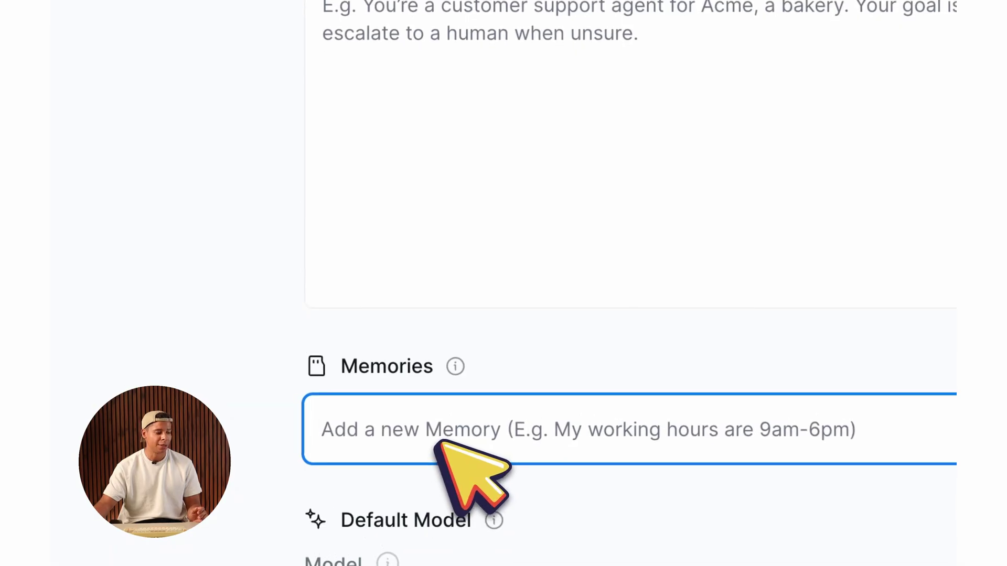
scroll(448, 446, up, 10)
Add the Lindy Utilities skill Modify Agent Memory to the agent step's skills in the flow
click(573, 27)
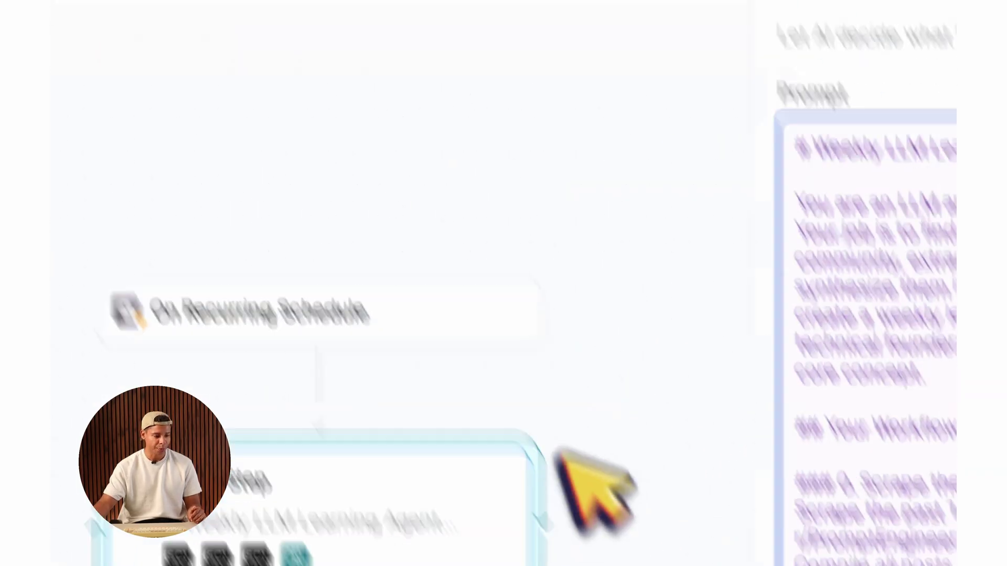
scroll(797, 472, down, 5)
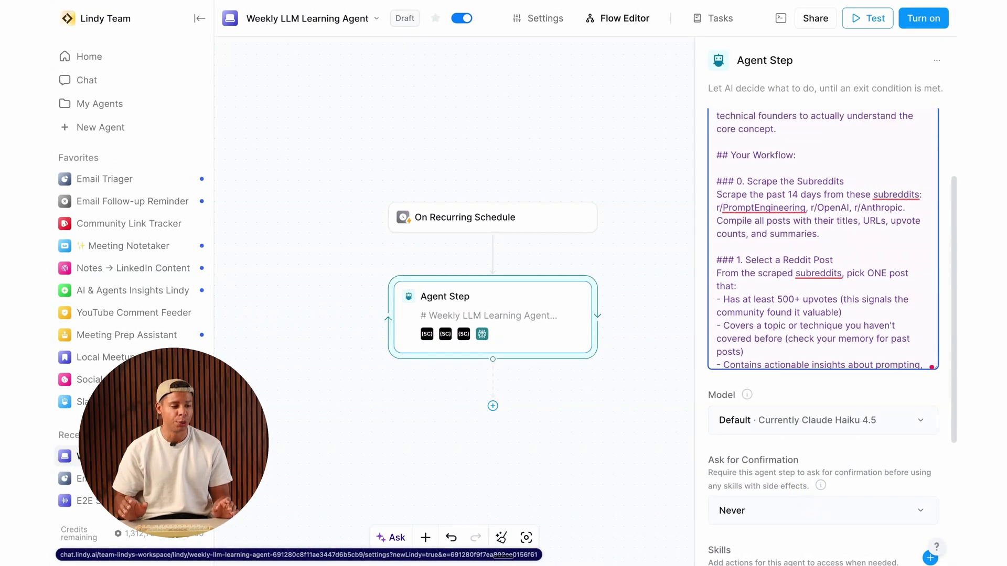
scroll(786, 485, down, 3)
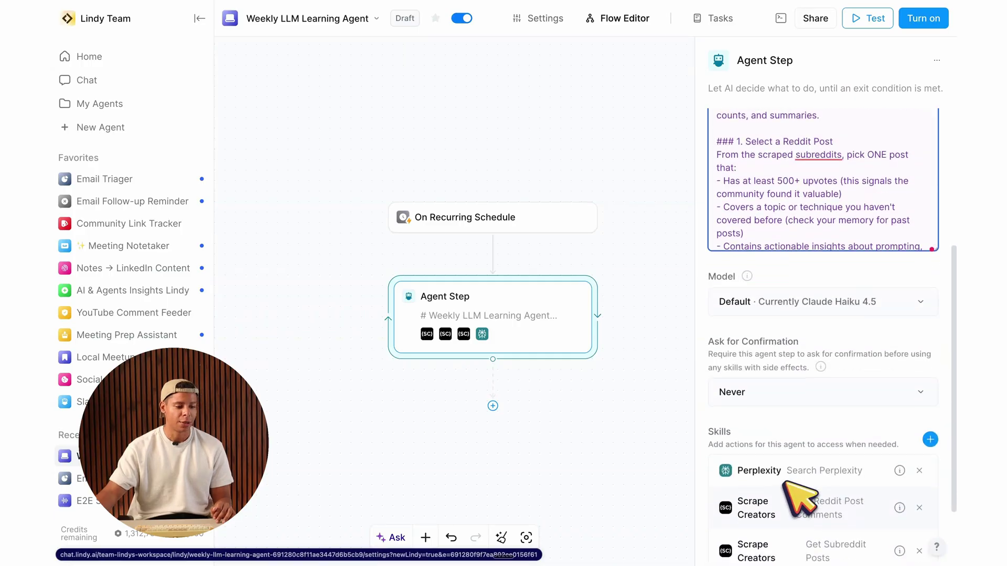
click(931, 441)
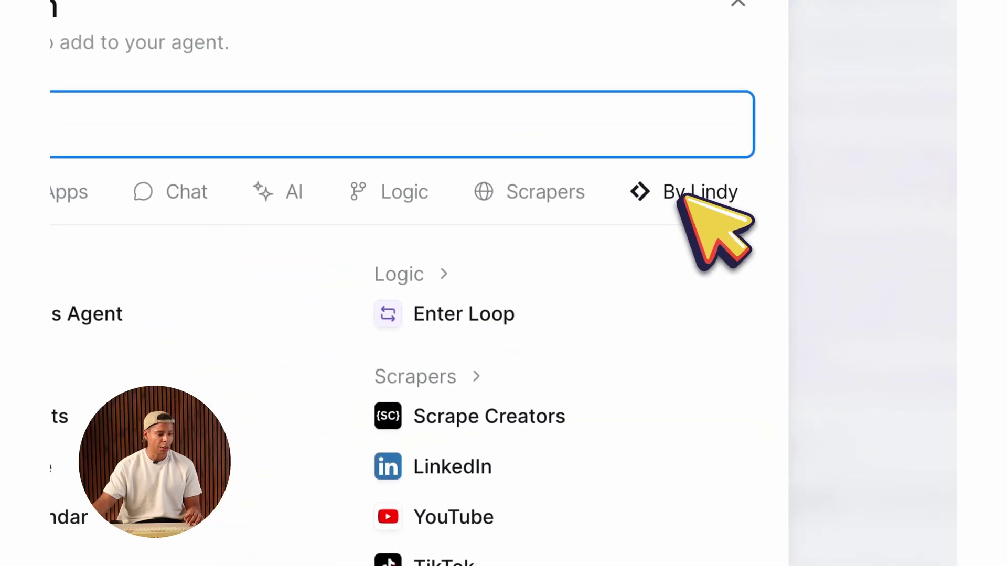
click(682, 200)
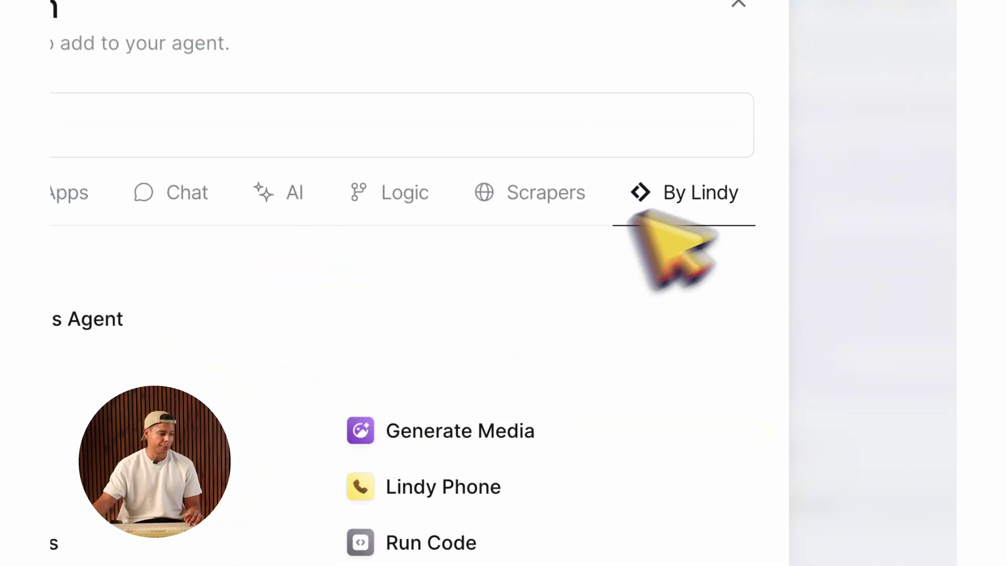
click(465, 331)
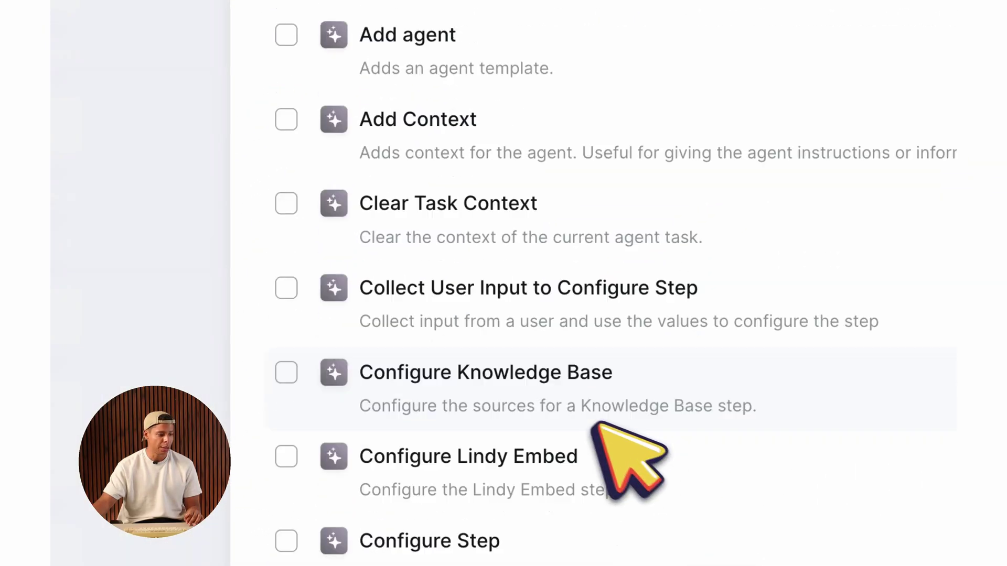
scroll(598, 427, down, 5)
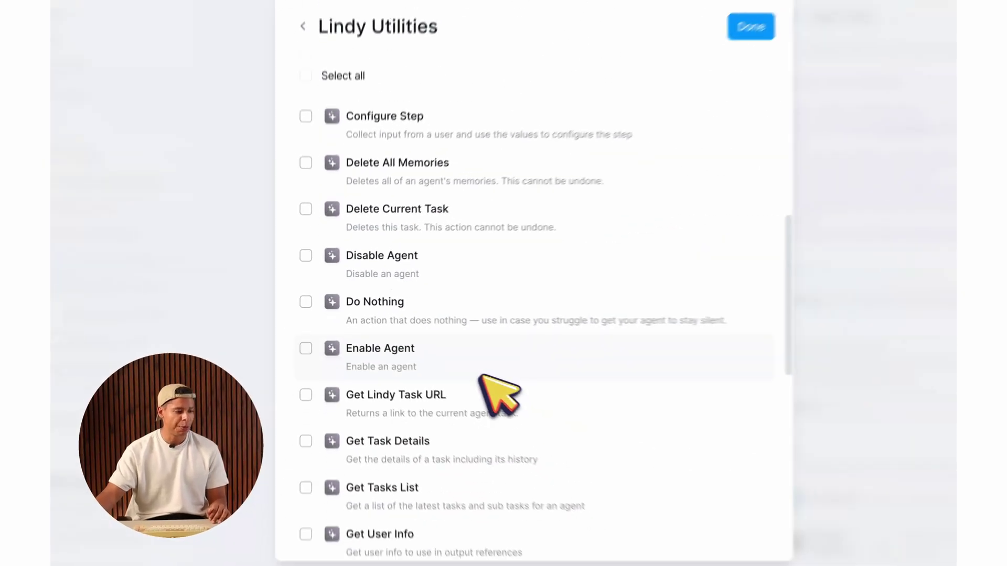
scroll(485, 378, down, 7)
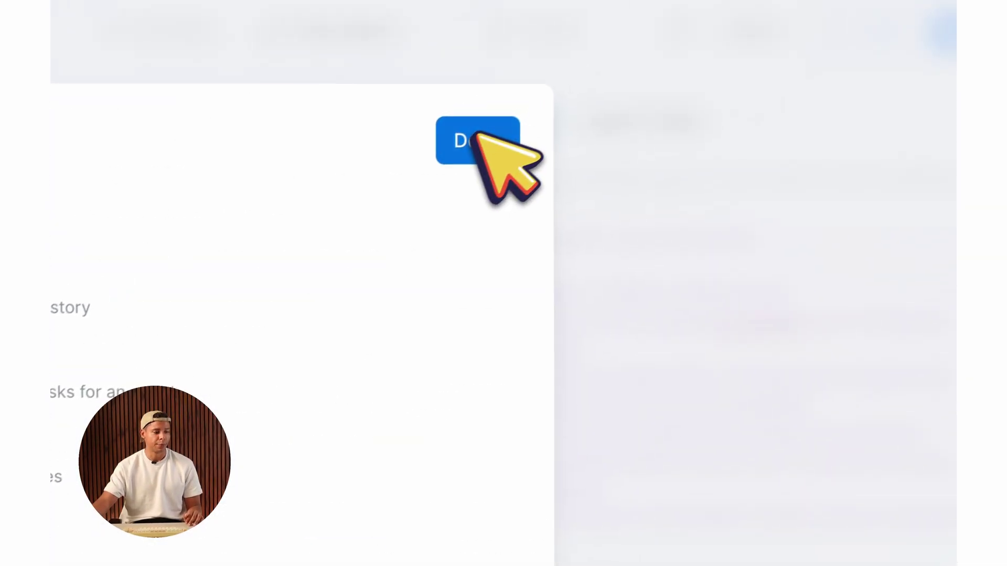
click(478, 136)
Add an exit condition to the agent step that exits once "the task is complete"
scroll(724, 425, down, 5)
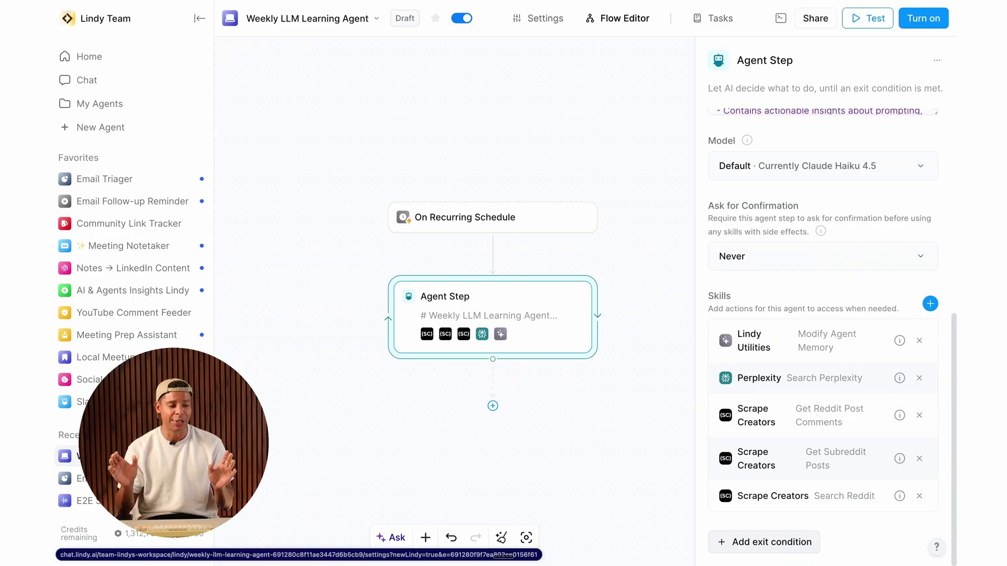
scroll(820, 304, up, 7)
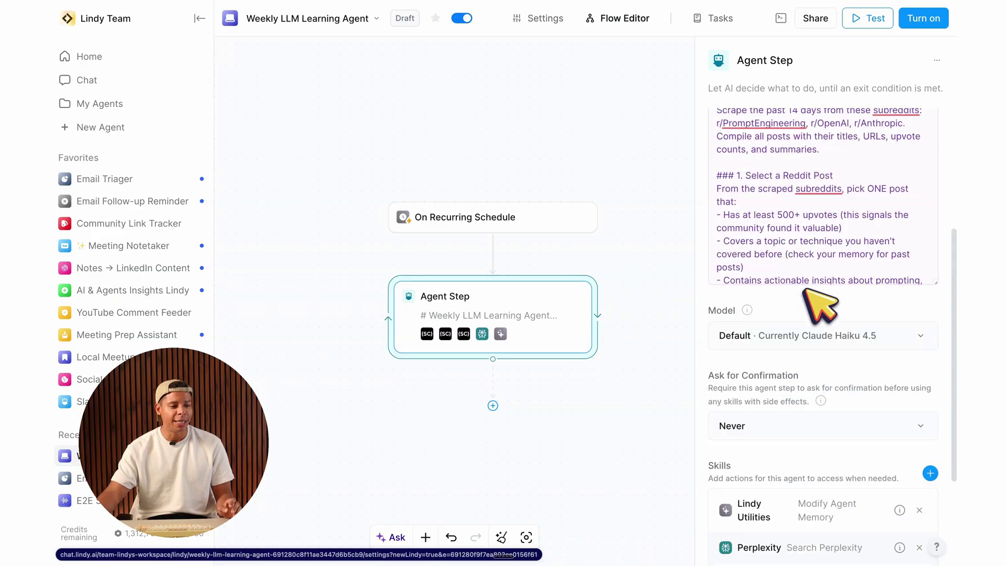
scroll(647, 479, down, 10)
scroll(637, 399, down, 10)
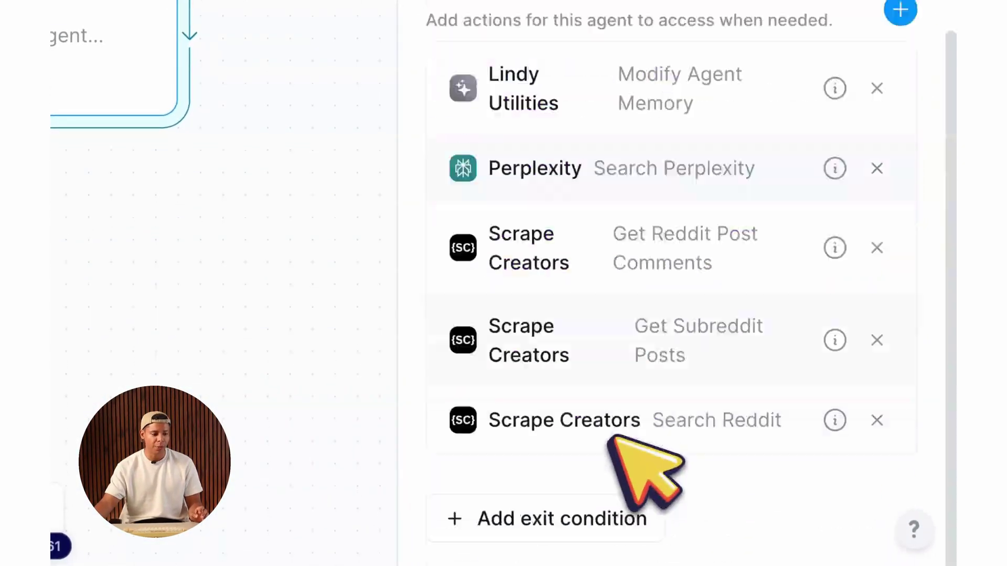
click(632, 508)
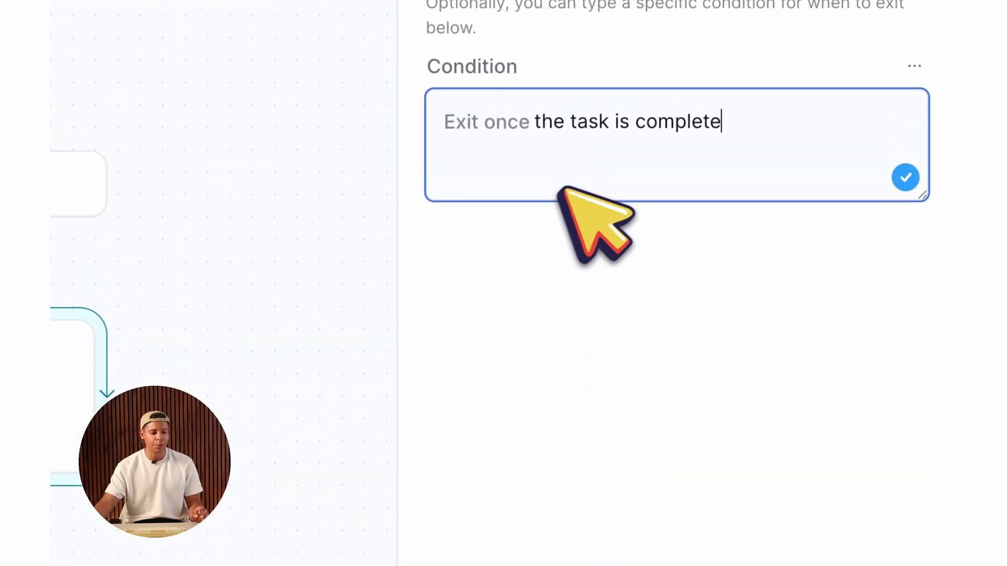
key(ctrl+a)
click(584, 180)
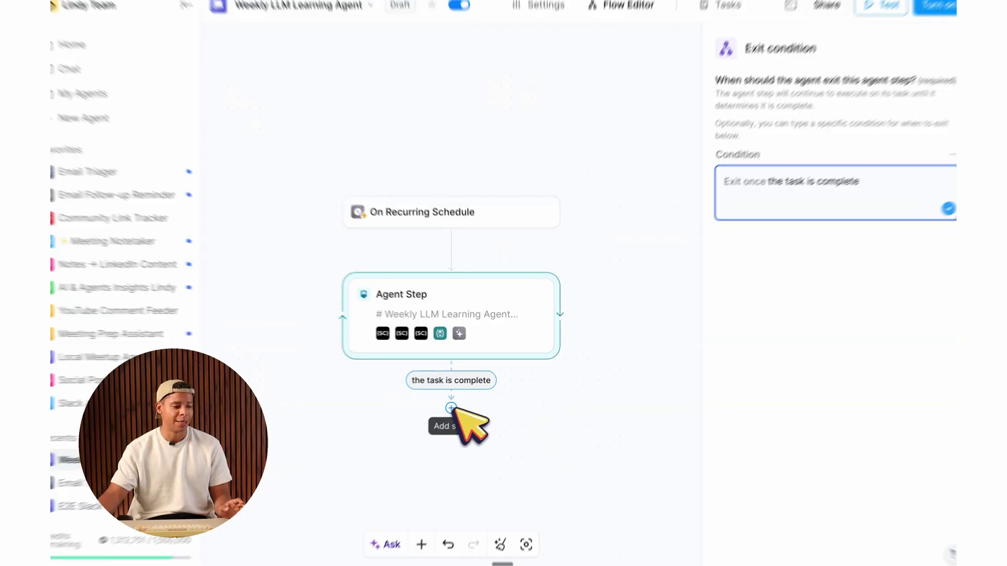
Add a Lindy Mail Send Email action to the flow after the "the task is complete" exit condition
click(454, 407)
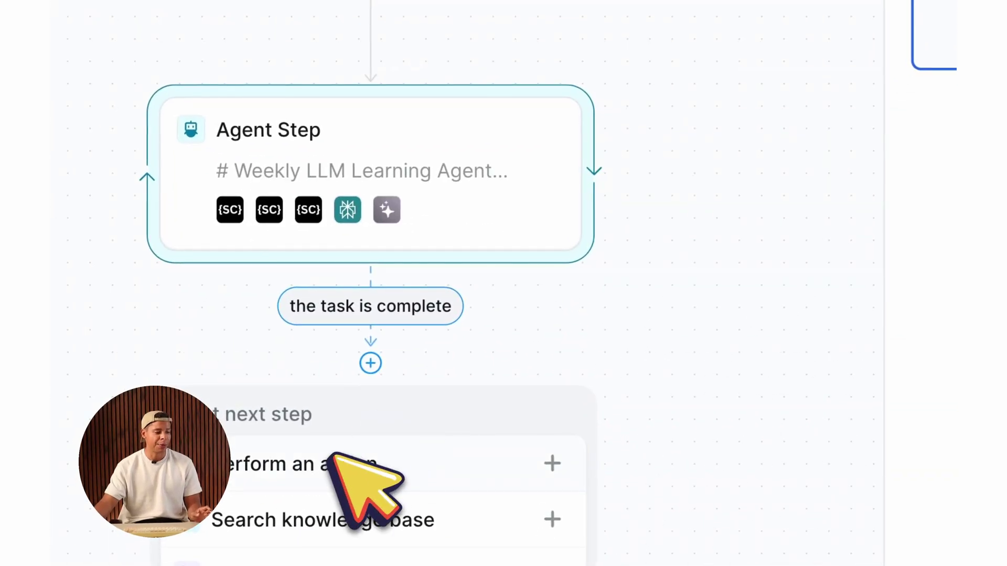
click(336, 461)
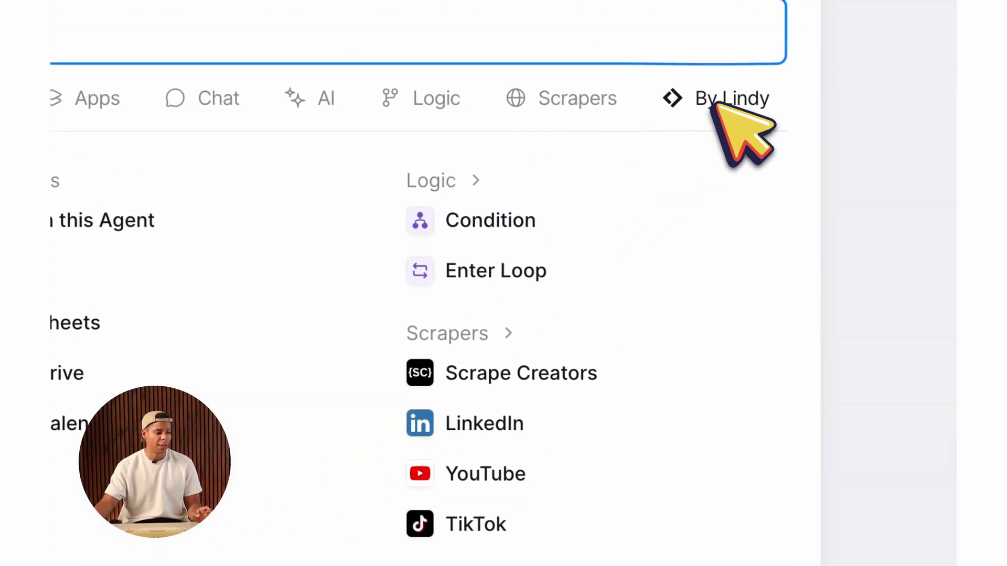
click(715, 104)
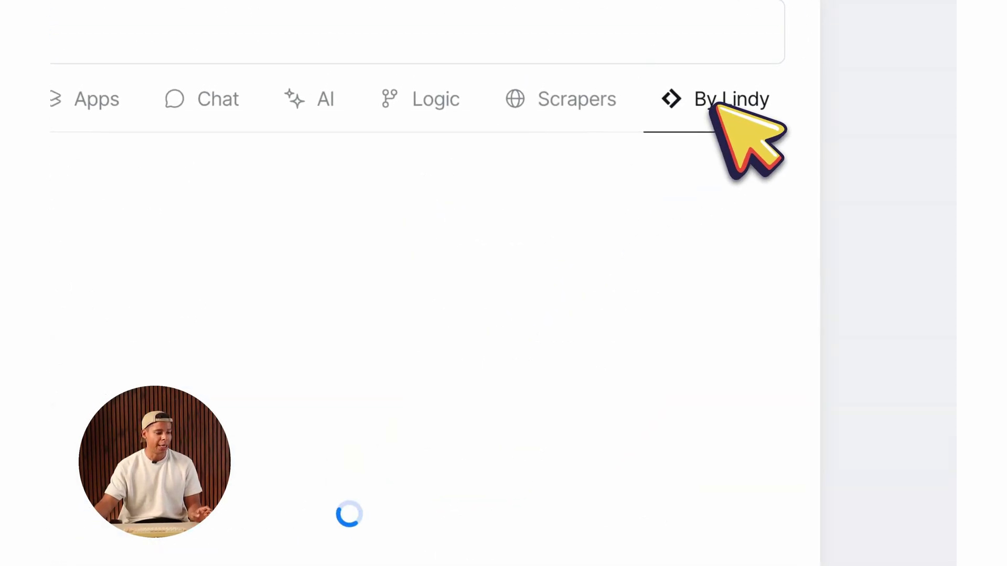
click(299, 422)
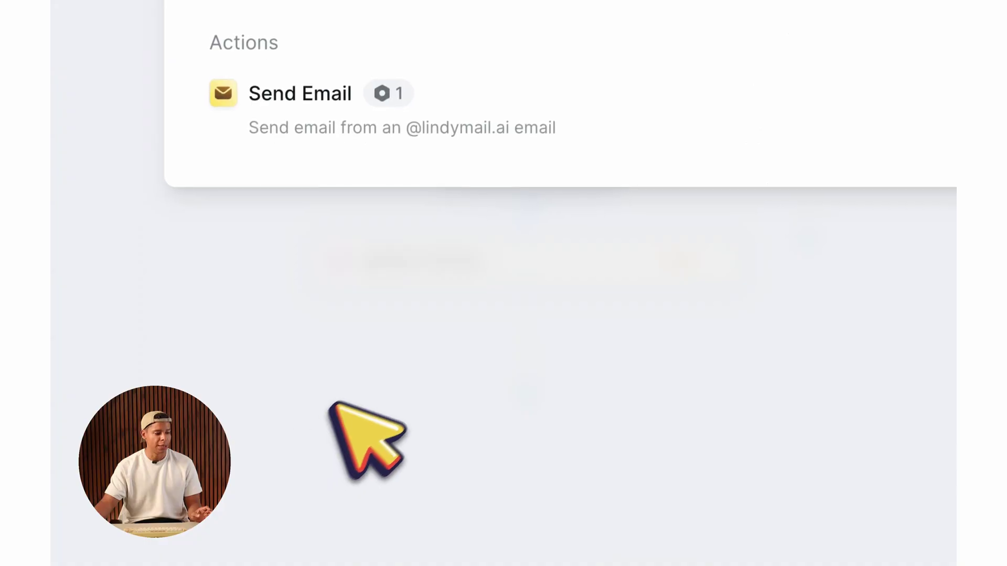
click(321, 125)
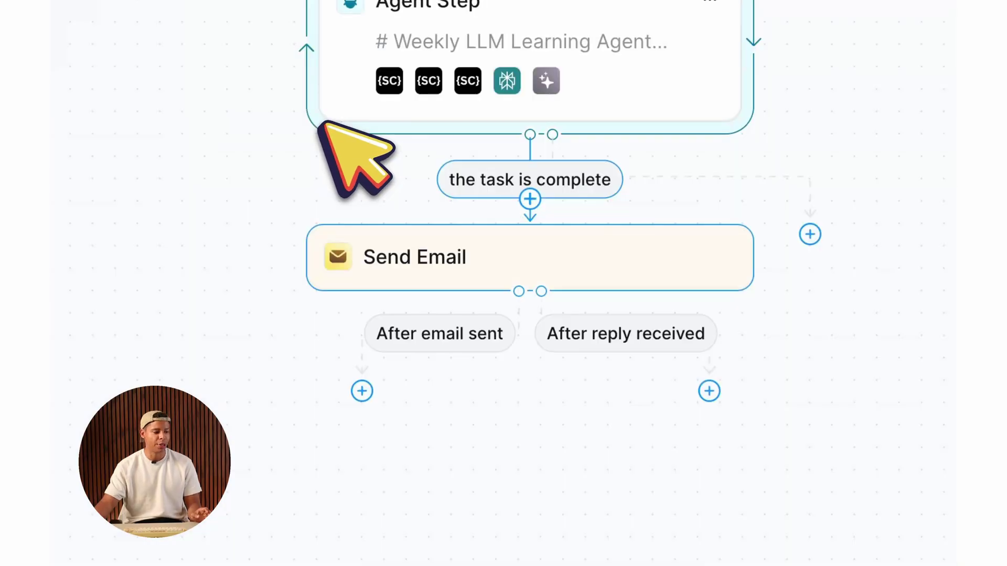
Switch the Send Email body to Prompt AI and paste the copied "# Email Action: Send Weekly LLM Learning Insight" prompt from the clipboard history
click(525, 233)
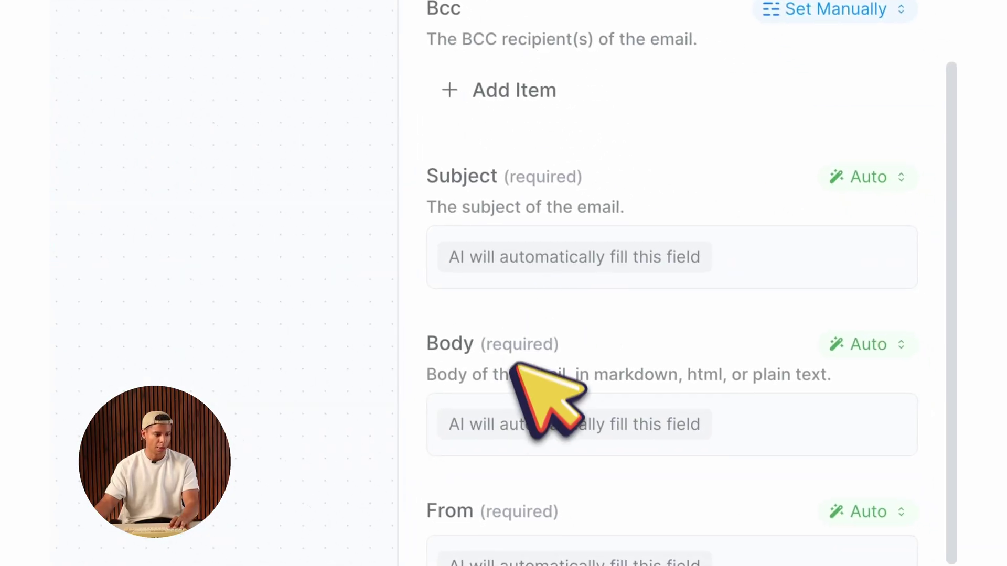
click(577, 409)
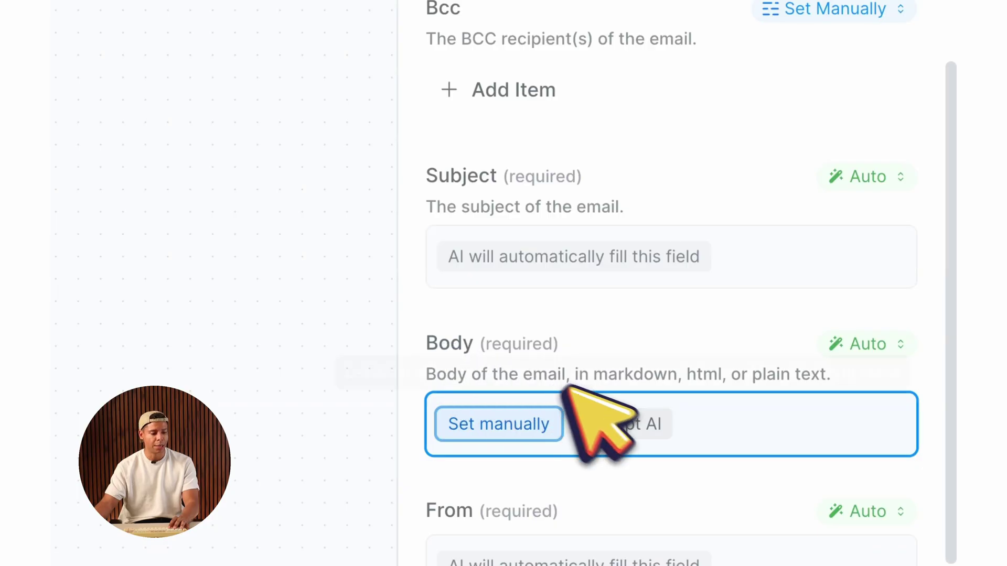
click(630, 419)
key(super+alt+c)
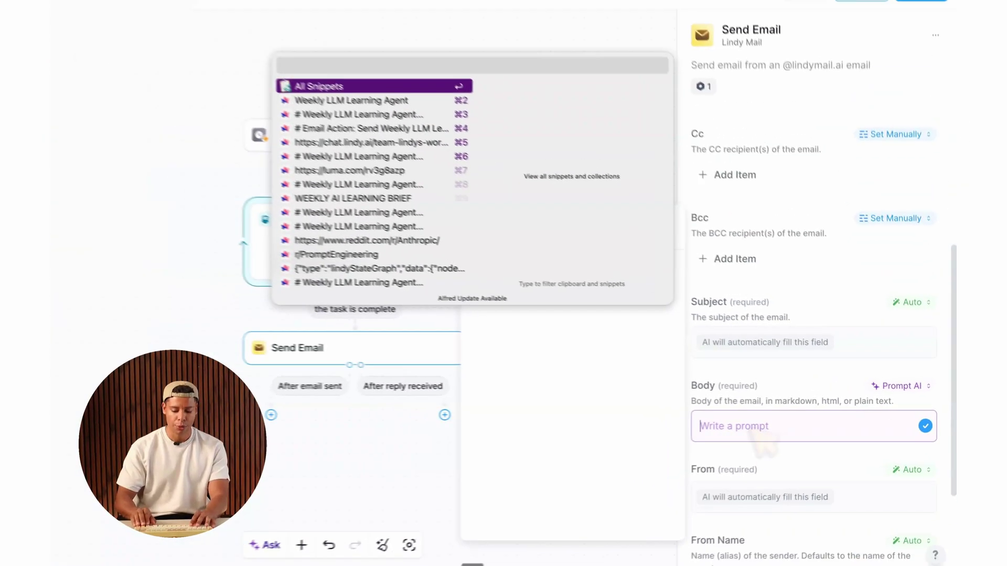
key(Down)
key(Down)
key(Down)
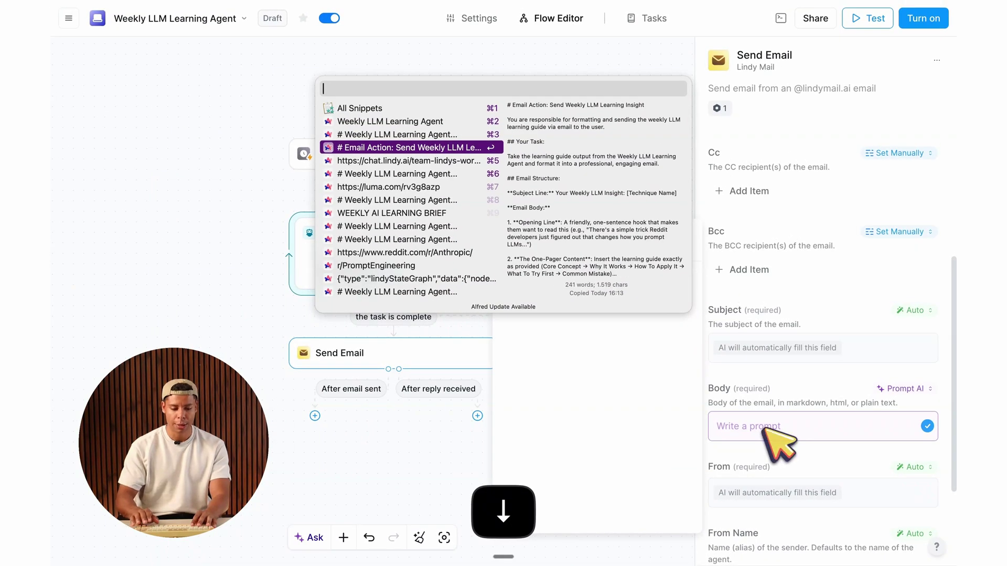
key(Return)
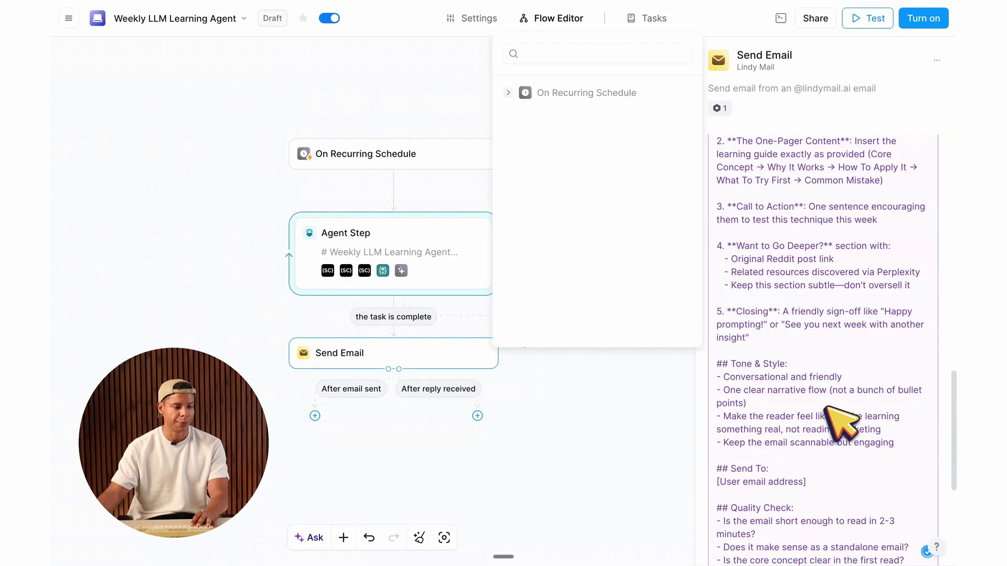
Switch the email subject to Prompt AI and enter the prompt "Weekly AI Learning Brief - (Date)"
scroll(842, 423, up, 10)
scroll(802, 311, down, 15)
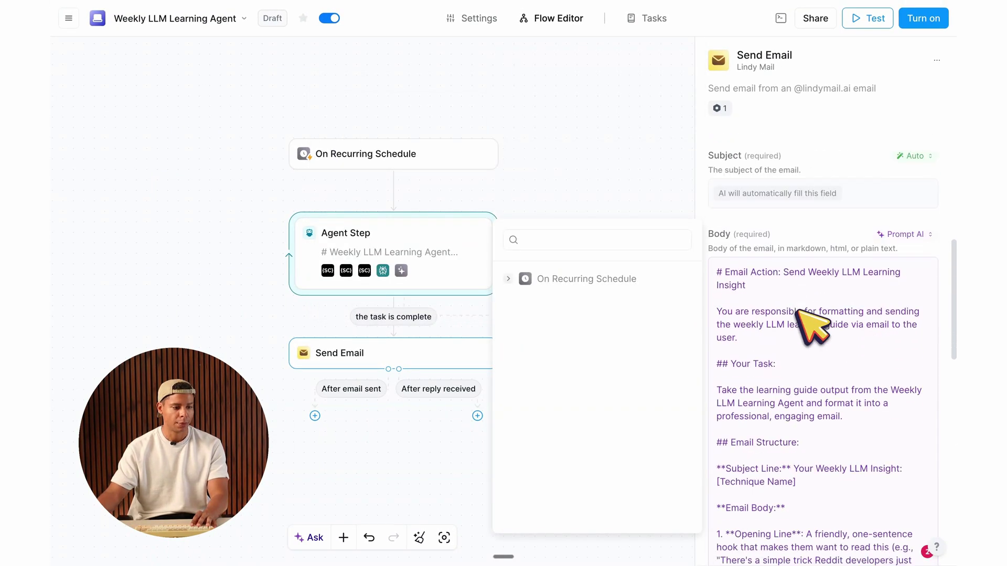
scroll(812, 326, up, 15)
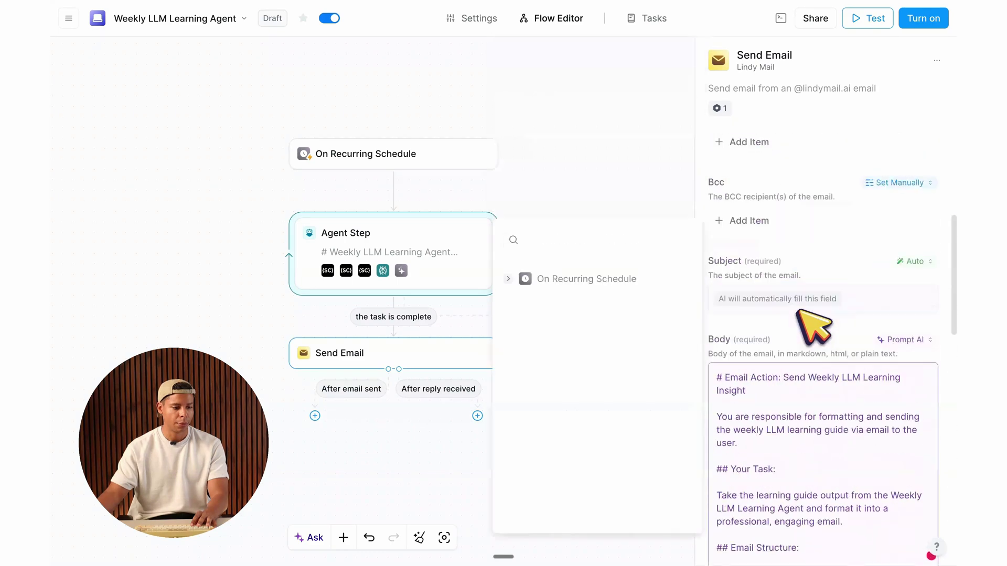
click(758, 360)
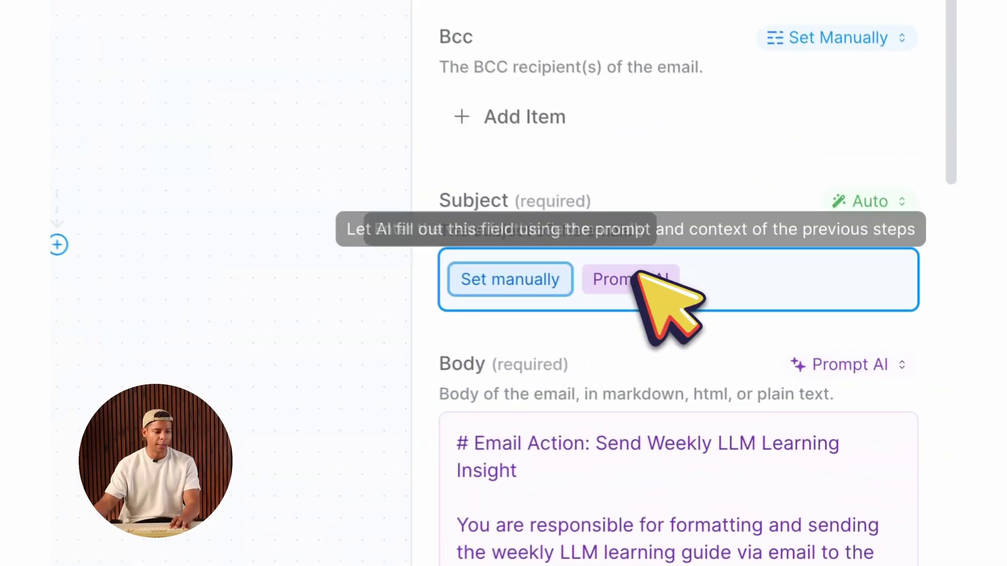
click(802, 360)
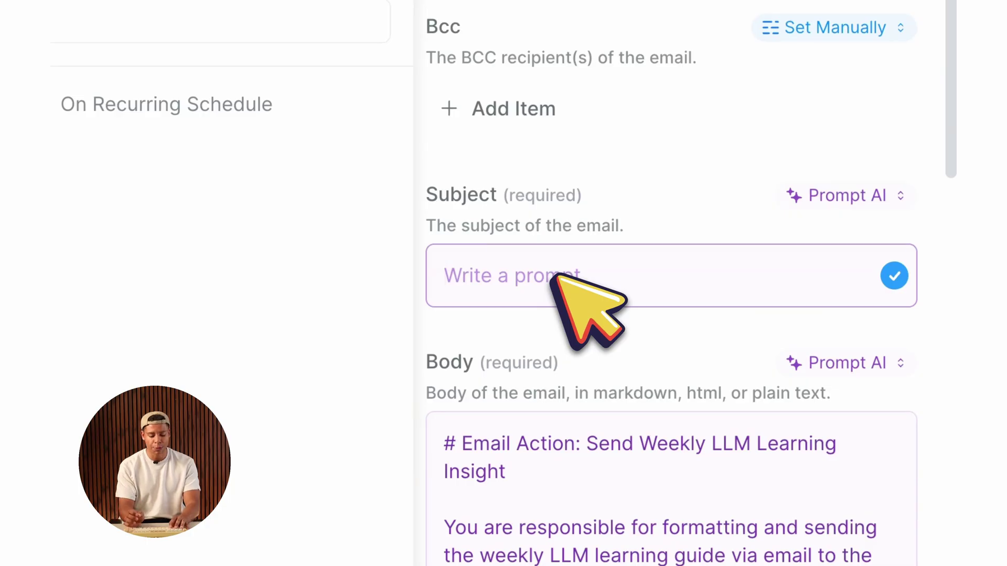
text(Weekly AI)
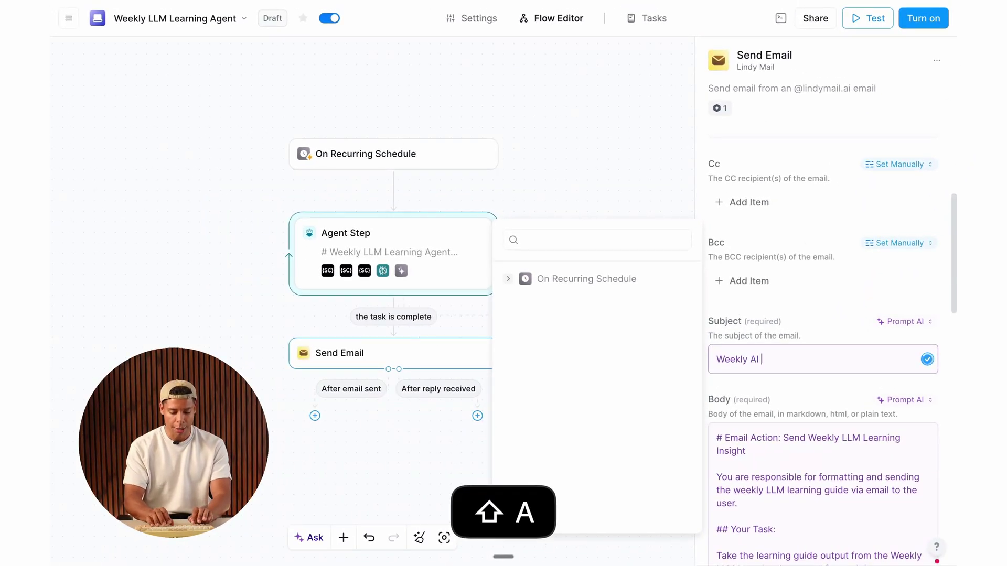
text( Learning Brief)
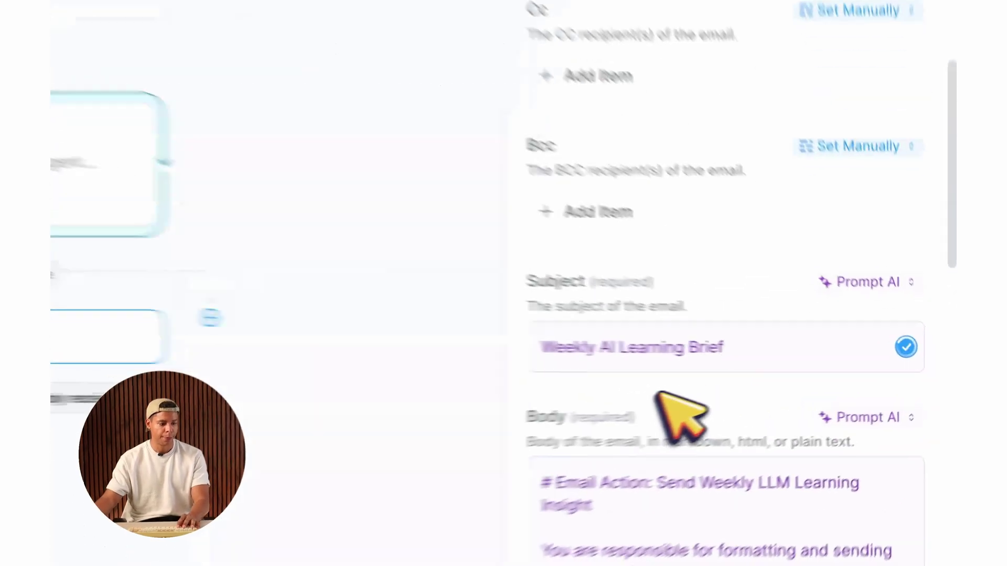
text( - ()
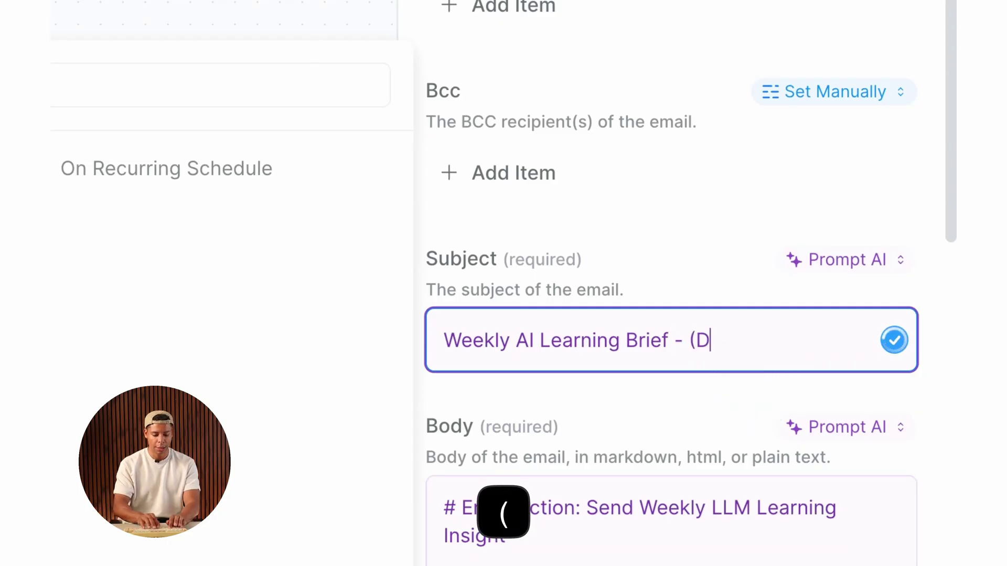
text(Date))
click(641, 423)
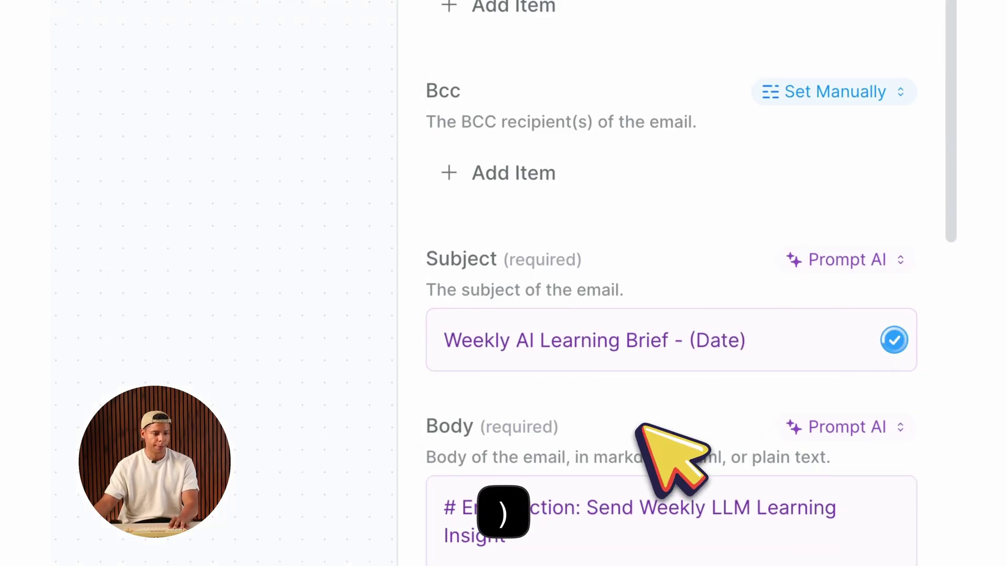
Turn on the Weekly LLM Learning Agent and start a test run of its flow
scroll(640, 426, down, 10)
scroll(642, 427, down, 5)
scroll(644, 427, up, 15)
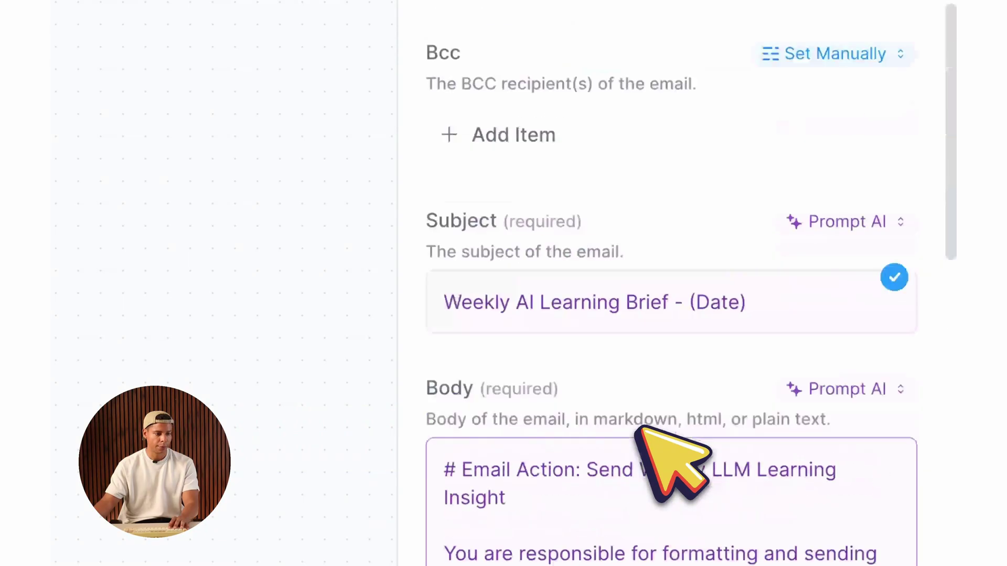
scroll(610, 323, up, 5)
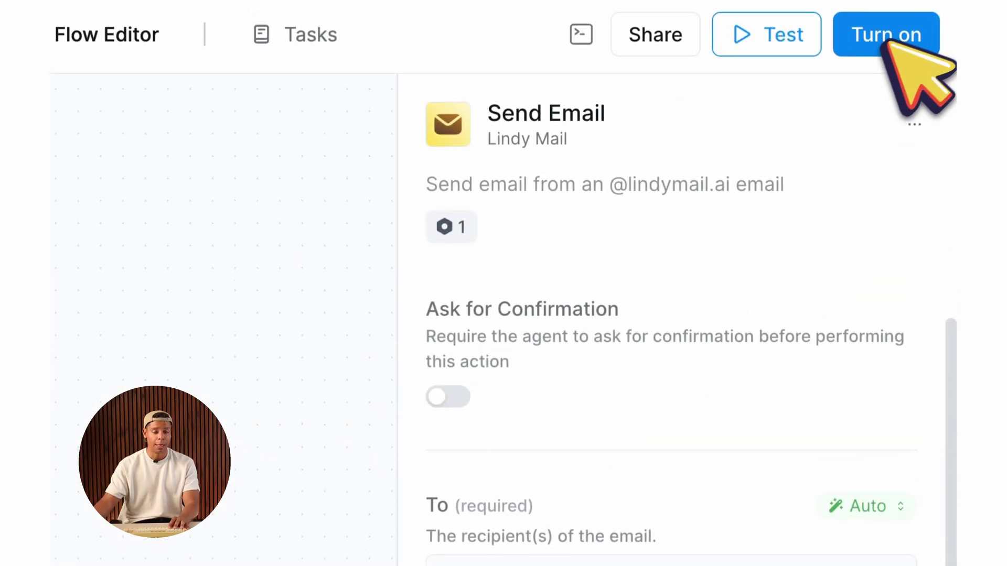
click(877, 51)
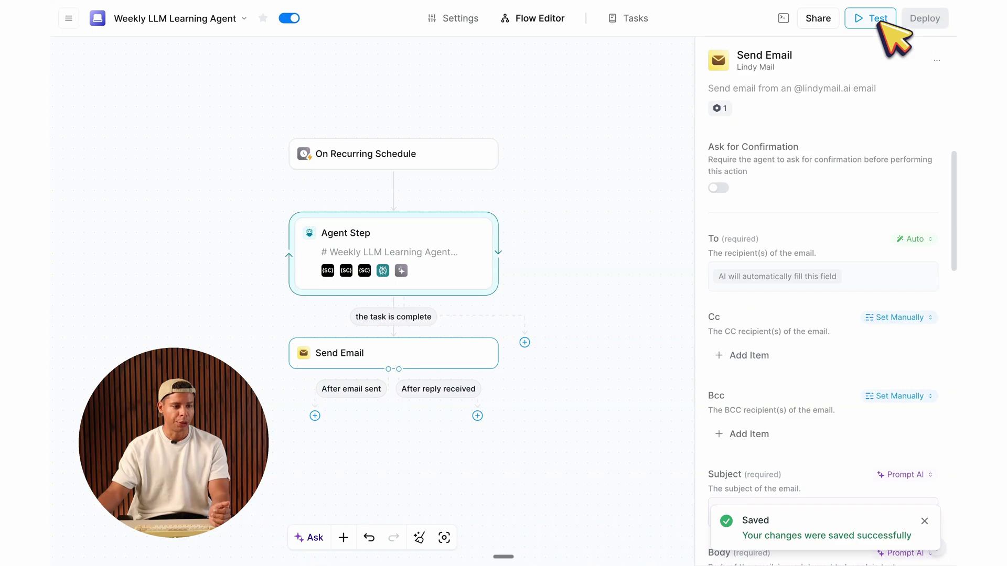
click(876, 20)
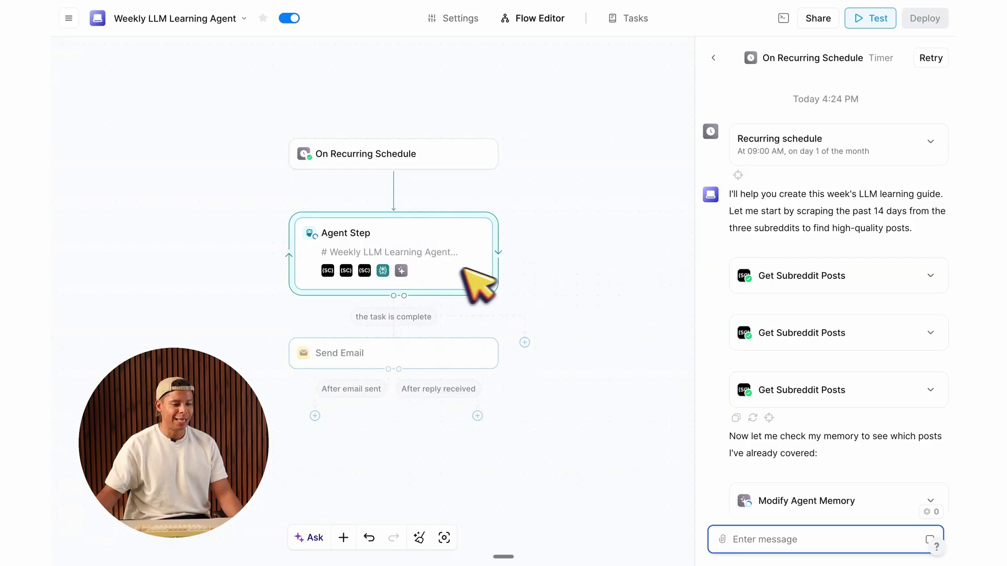
Examine the test run's log, including the Get Subreddit Posts calls, the memory action and the Search Reddit calls with the agent's reasoning
click(826, 277)
click(814, 278)
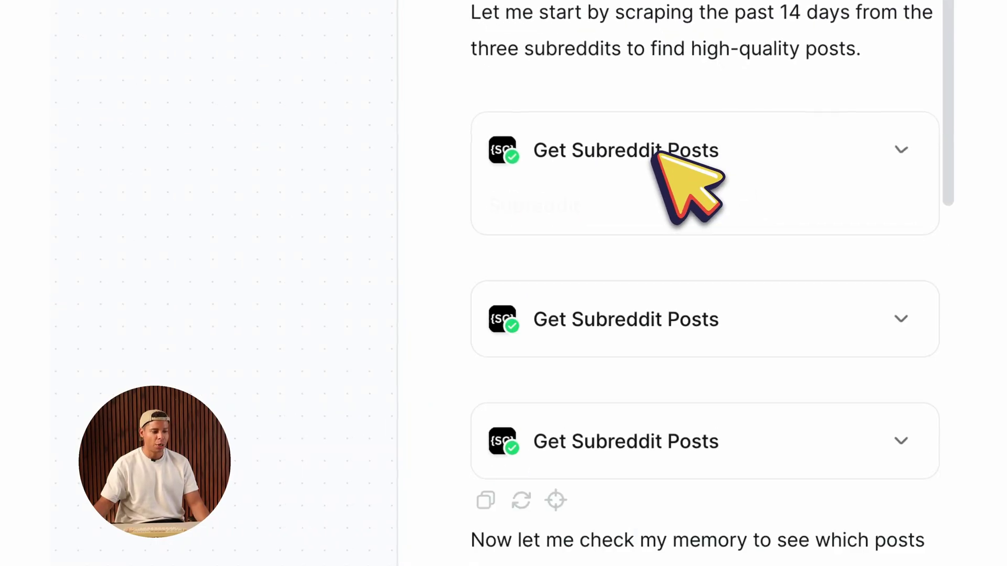
click(641, 270)
click(639, 268)
click(650, 390)
scroll(649, 289, down, 5)
click(645, 167)
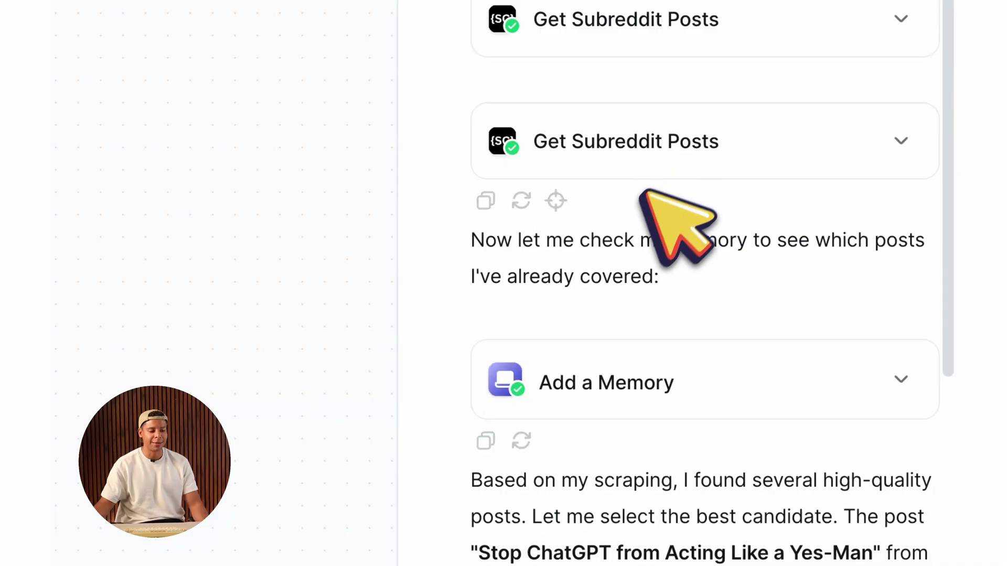
scroll(637, 202, down, 3)
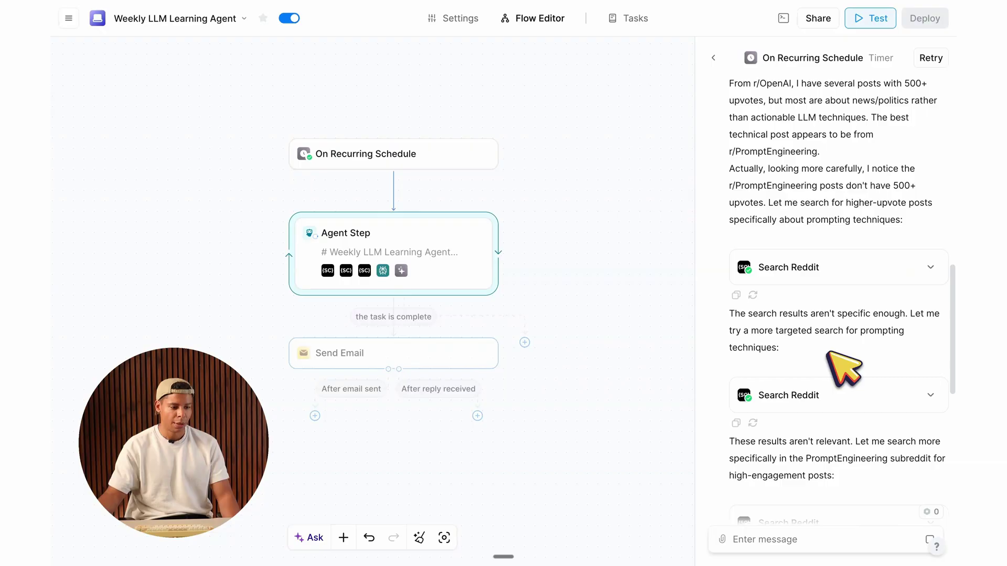
scroll(829, 353, down, 5)
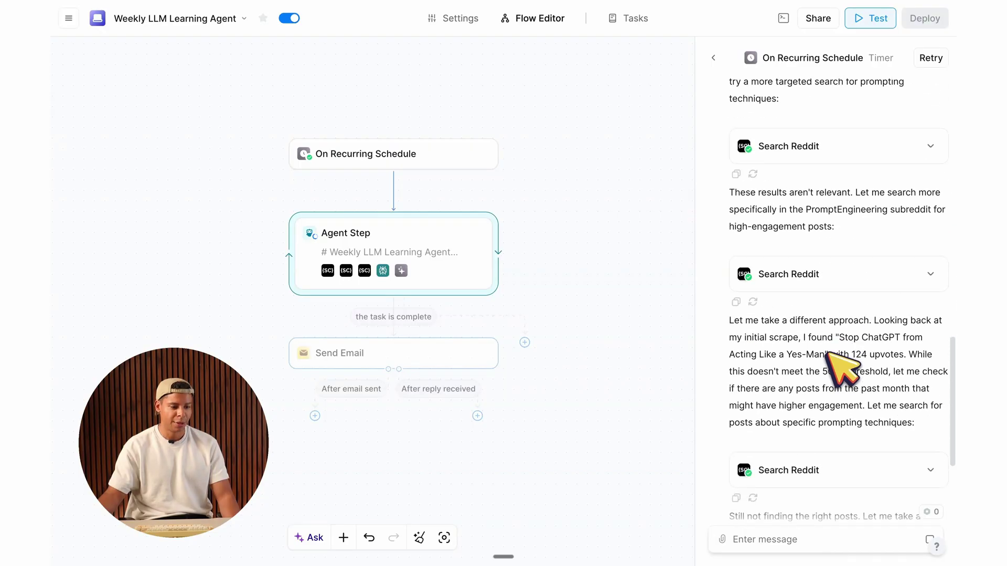